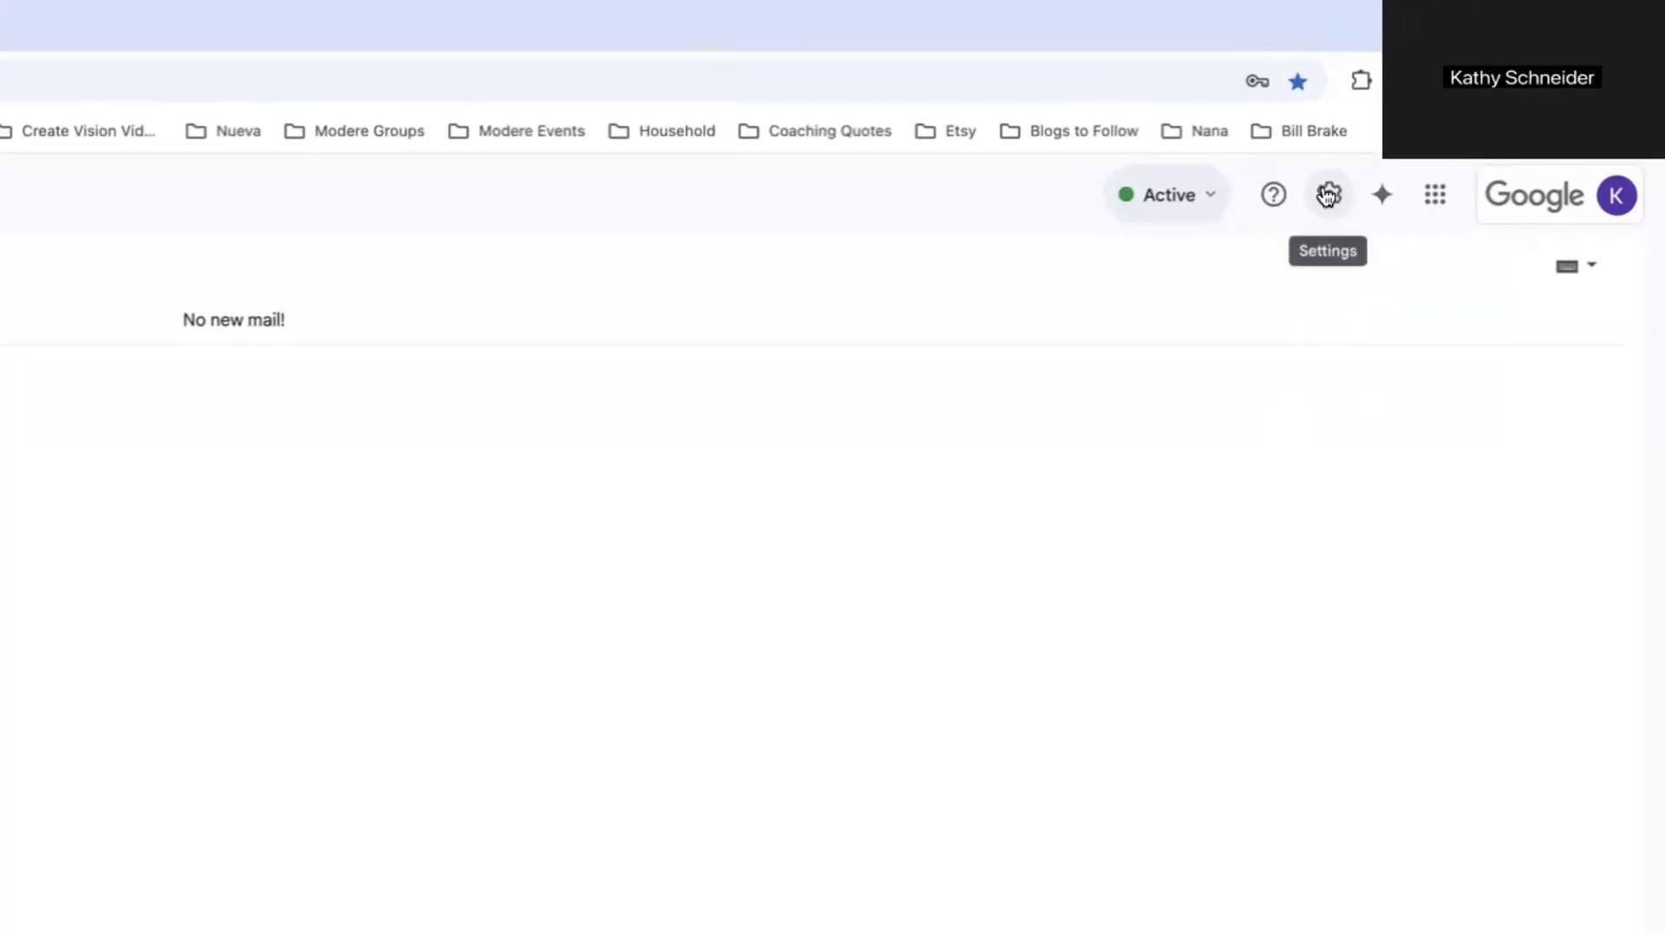
Step: Open the full mail settings and locate the Signature section in the General settings
click(1326, 195)
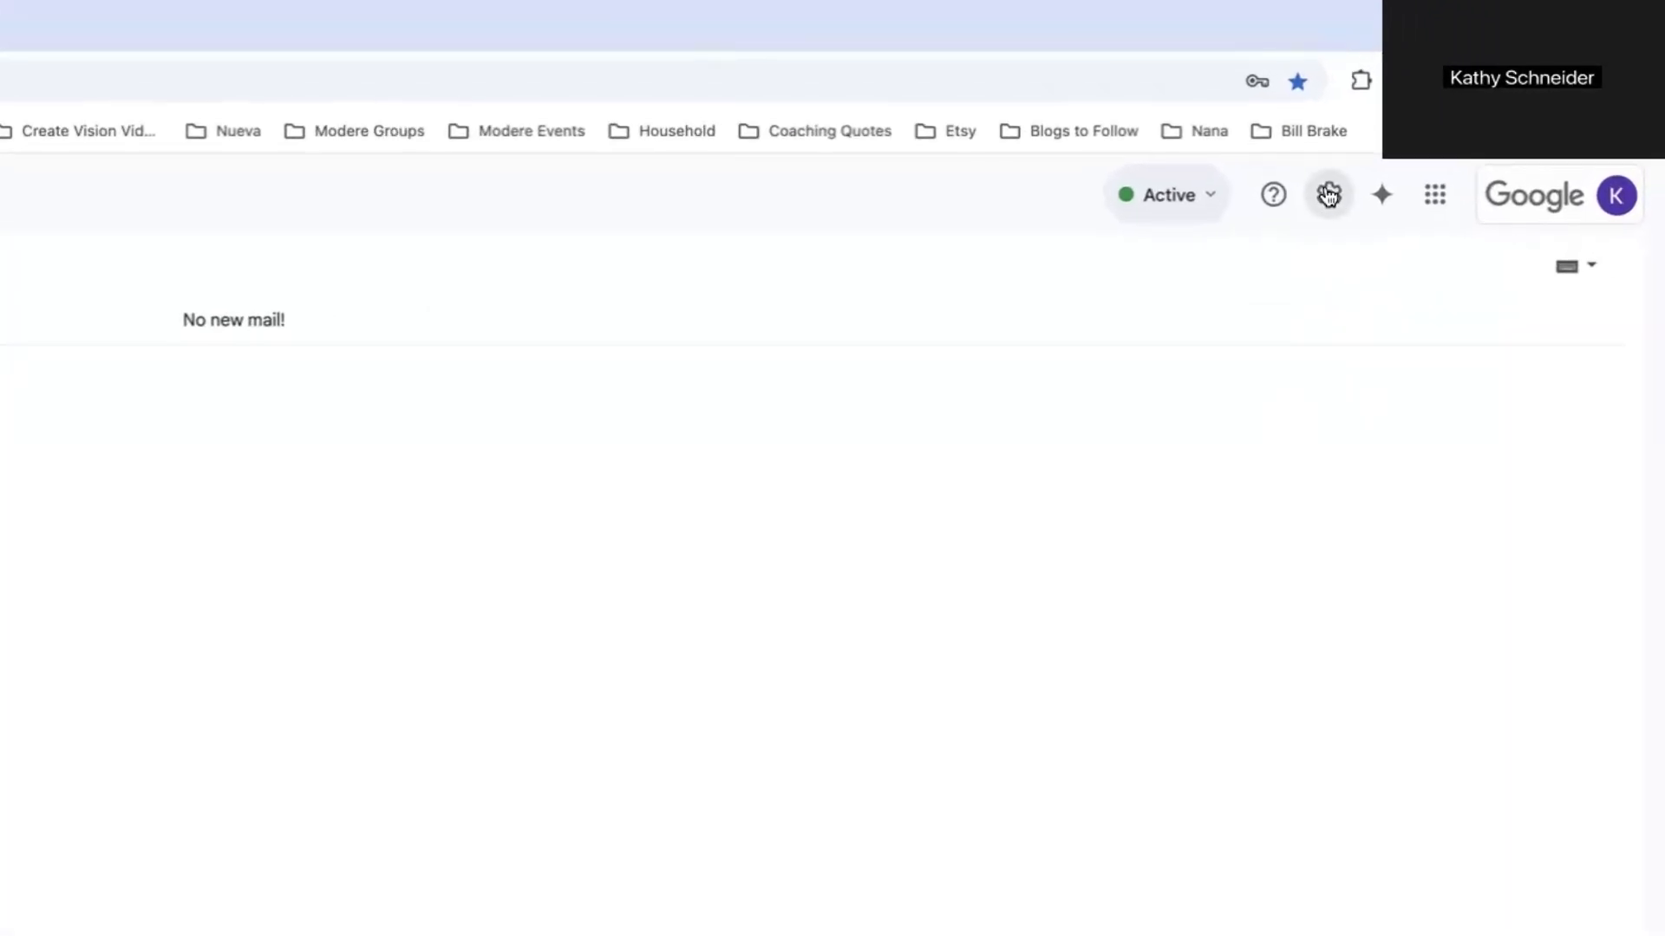
click(1428, 326)
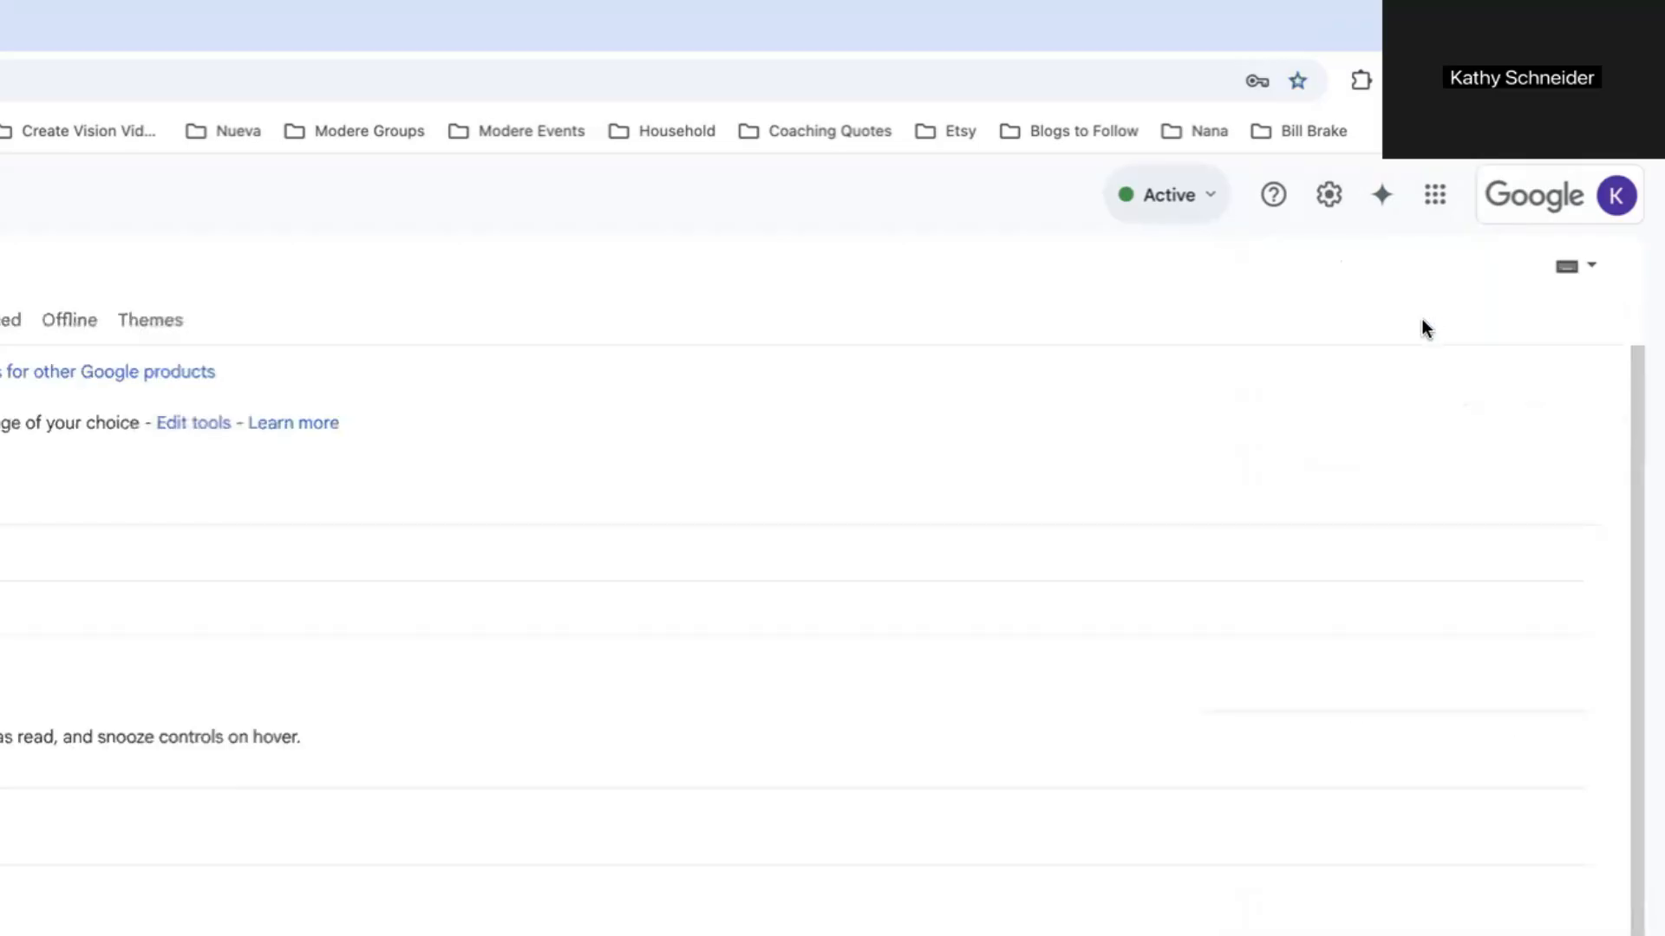
scroll(852, 568, down, 10)
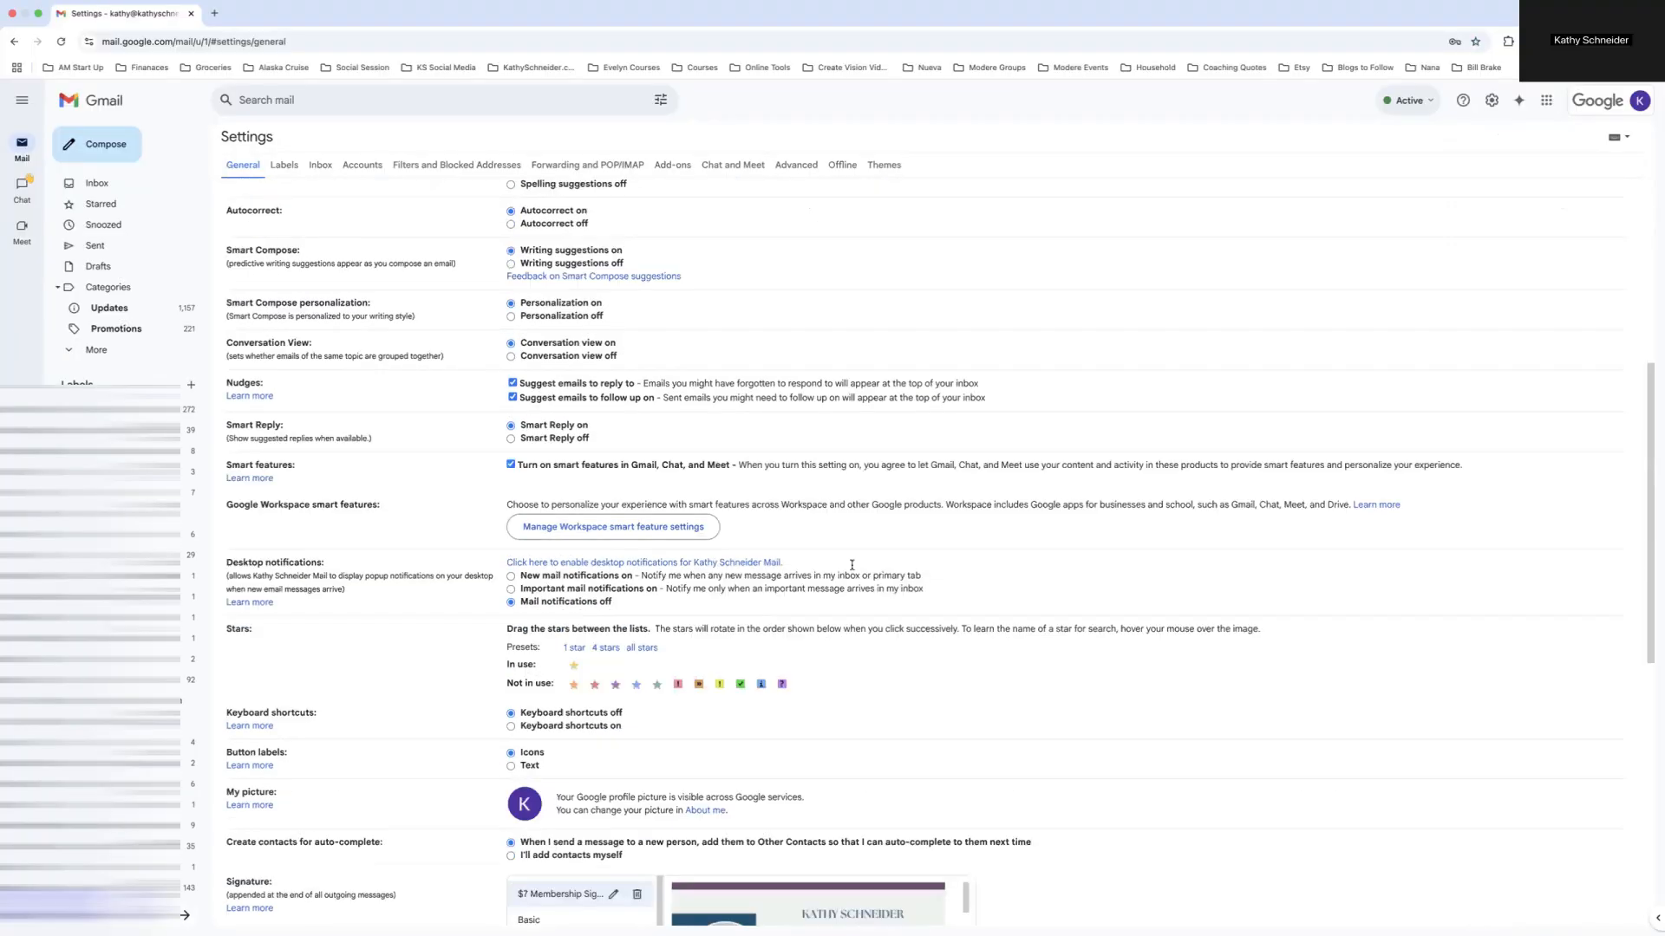
scroll(852, 568, down, 5)
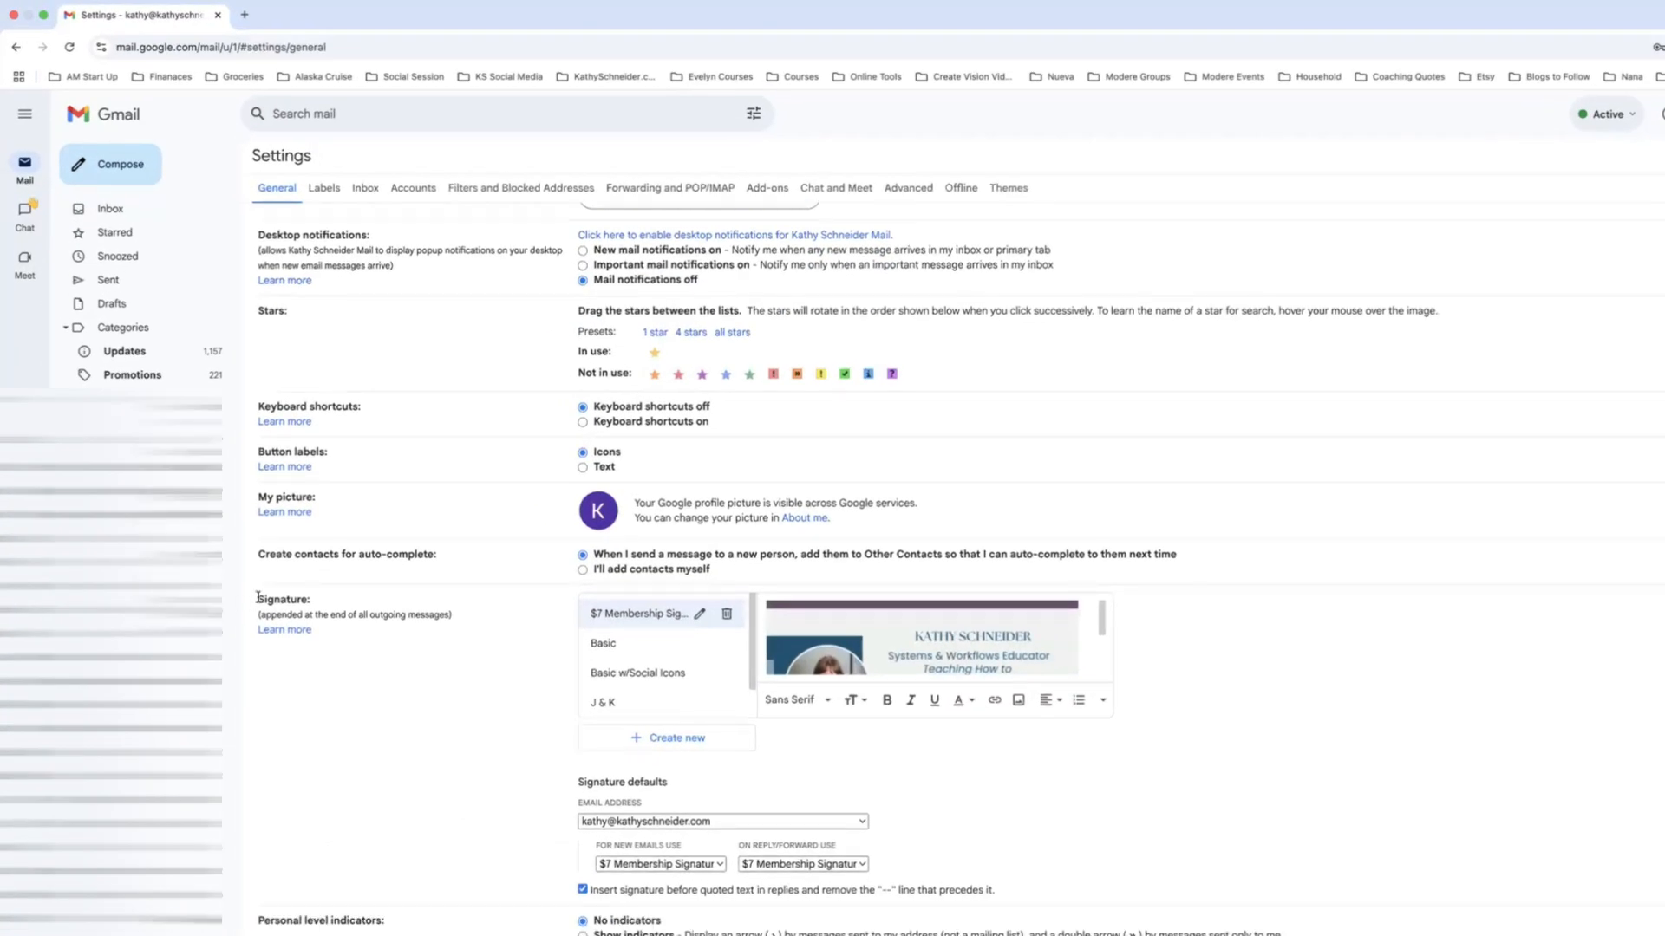
drag(257, 602, 328, 604)
Step: Review the saved signatures, the default signature choices for new emails, and the preview of the $7 Membership Signature
scroll(647, 688, down, 1)
scroll(646, 687, up, 1)
scroll(647, 688, down, 1)
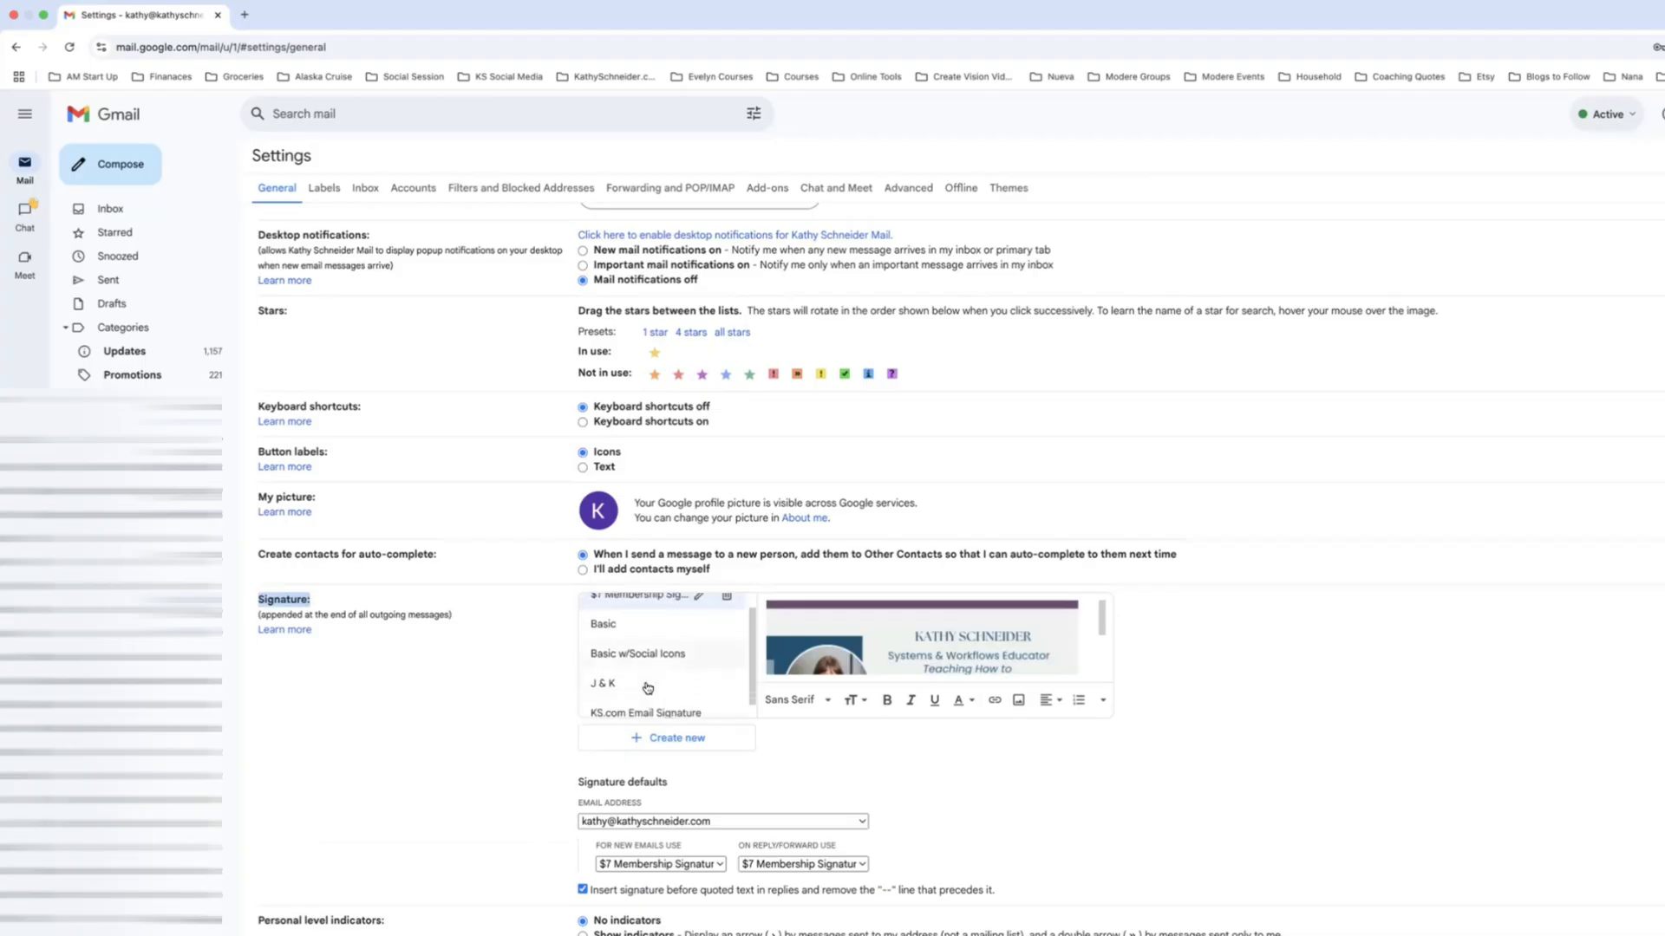
scroll(647, 687, up, 1)
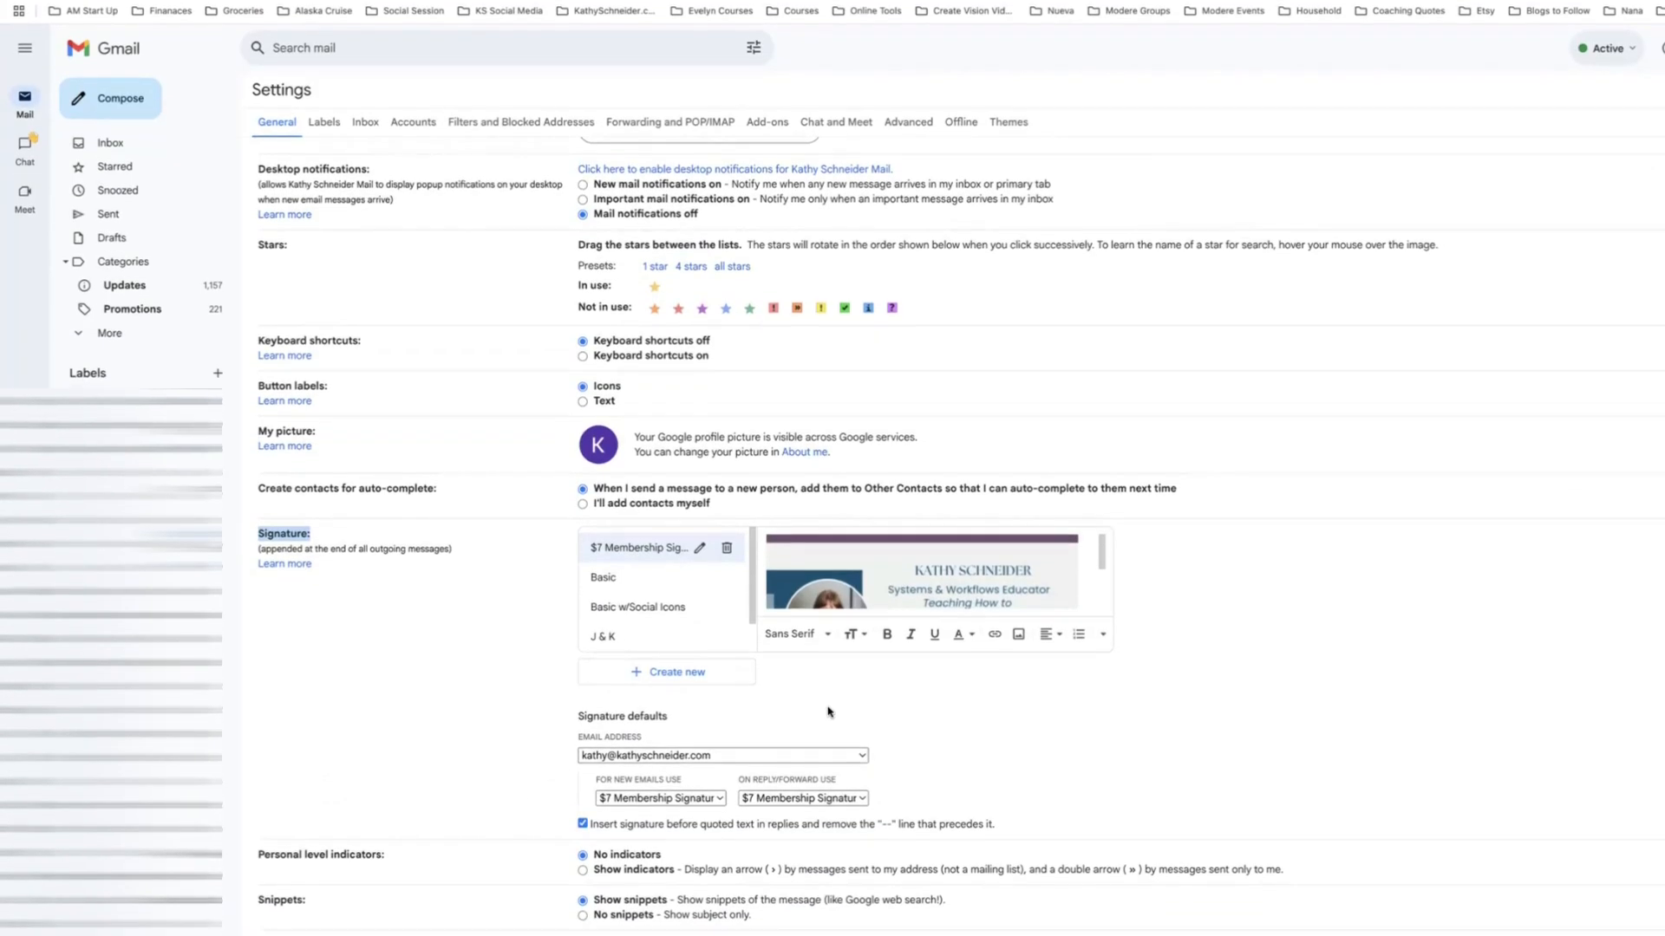
click(719, 800)
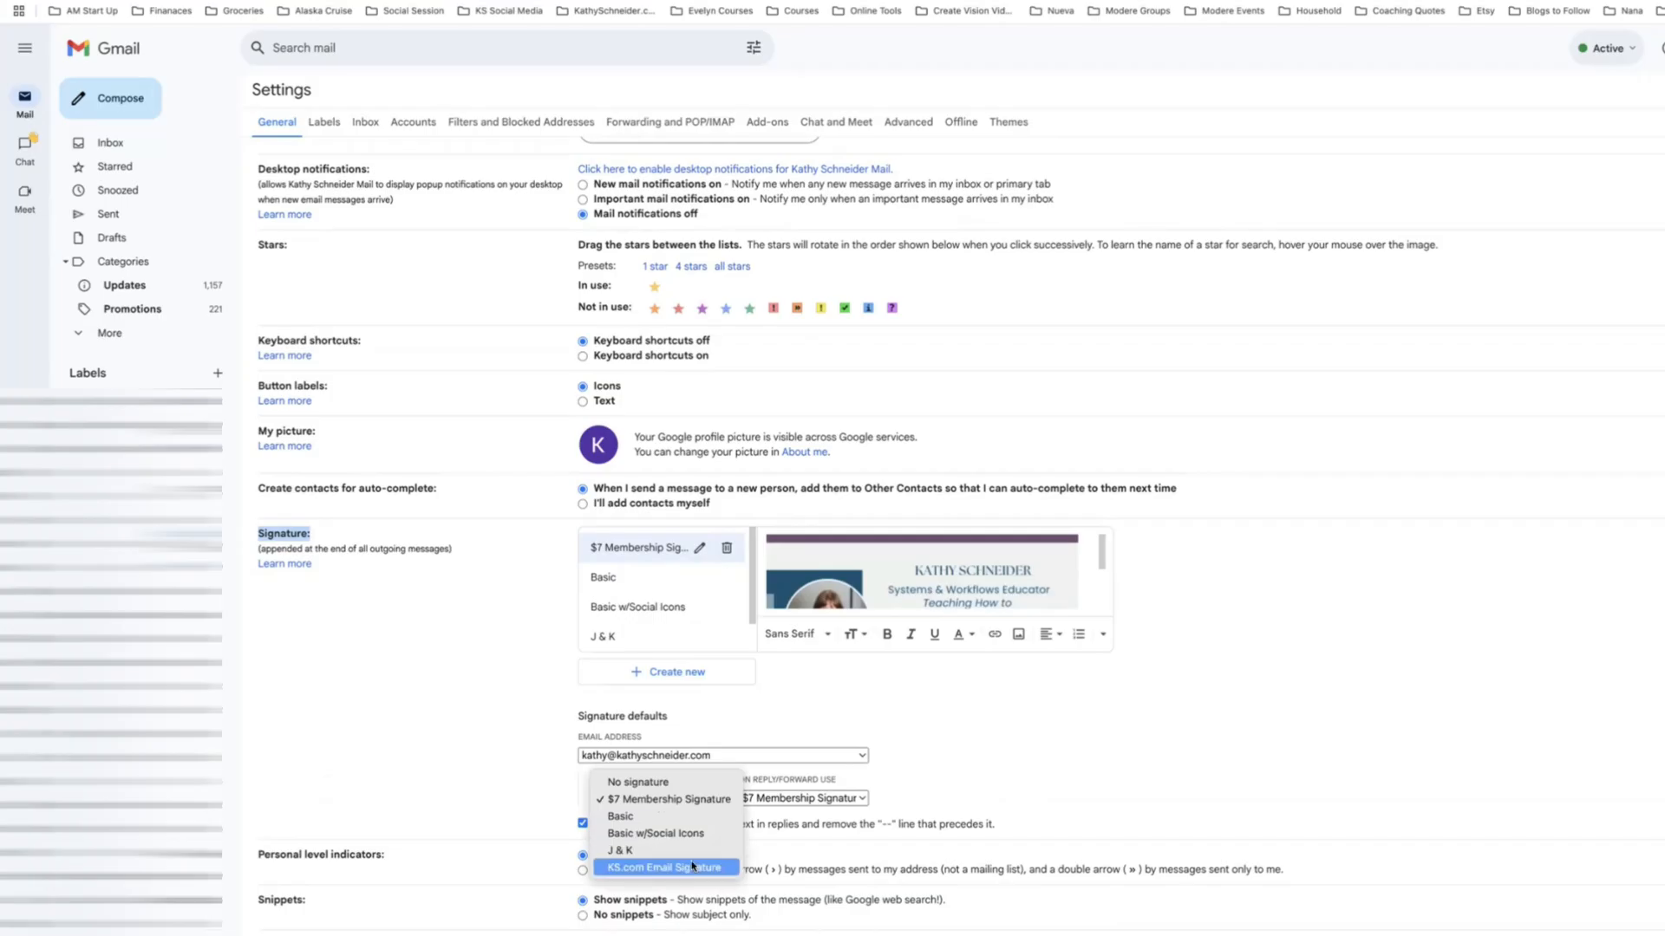
click(1034, 718)
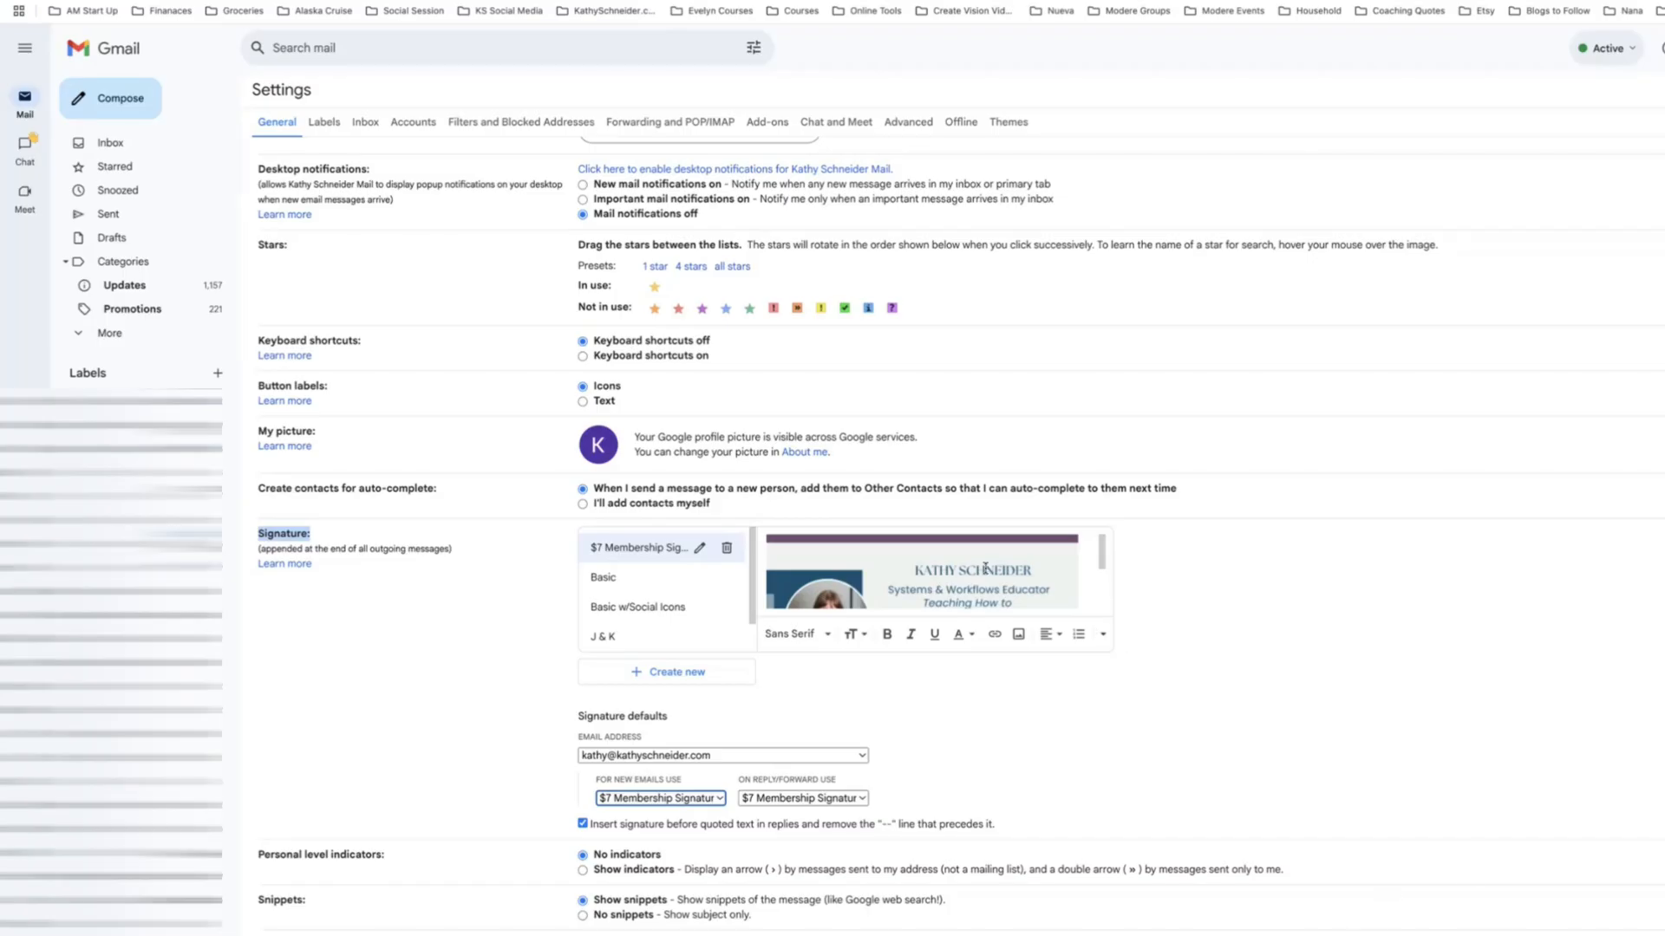
scroll(937, 567, down, 5)
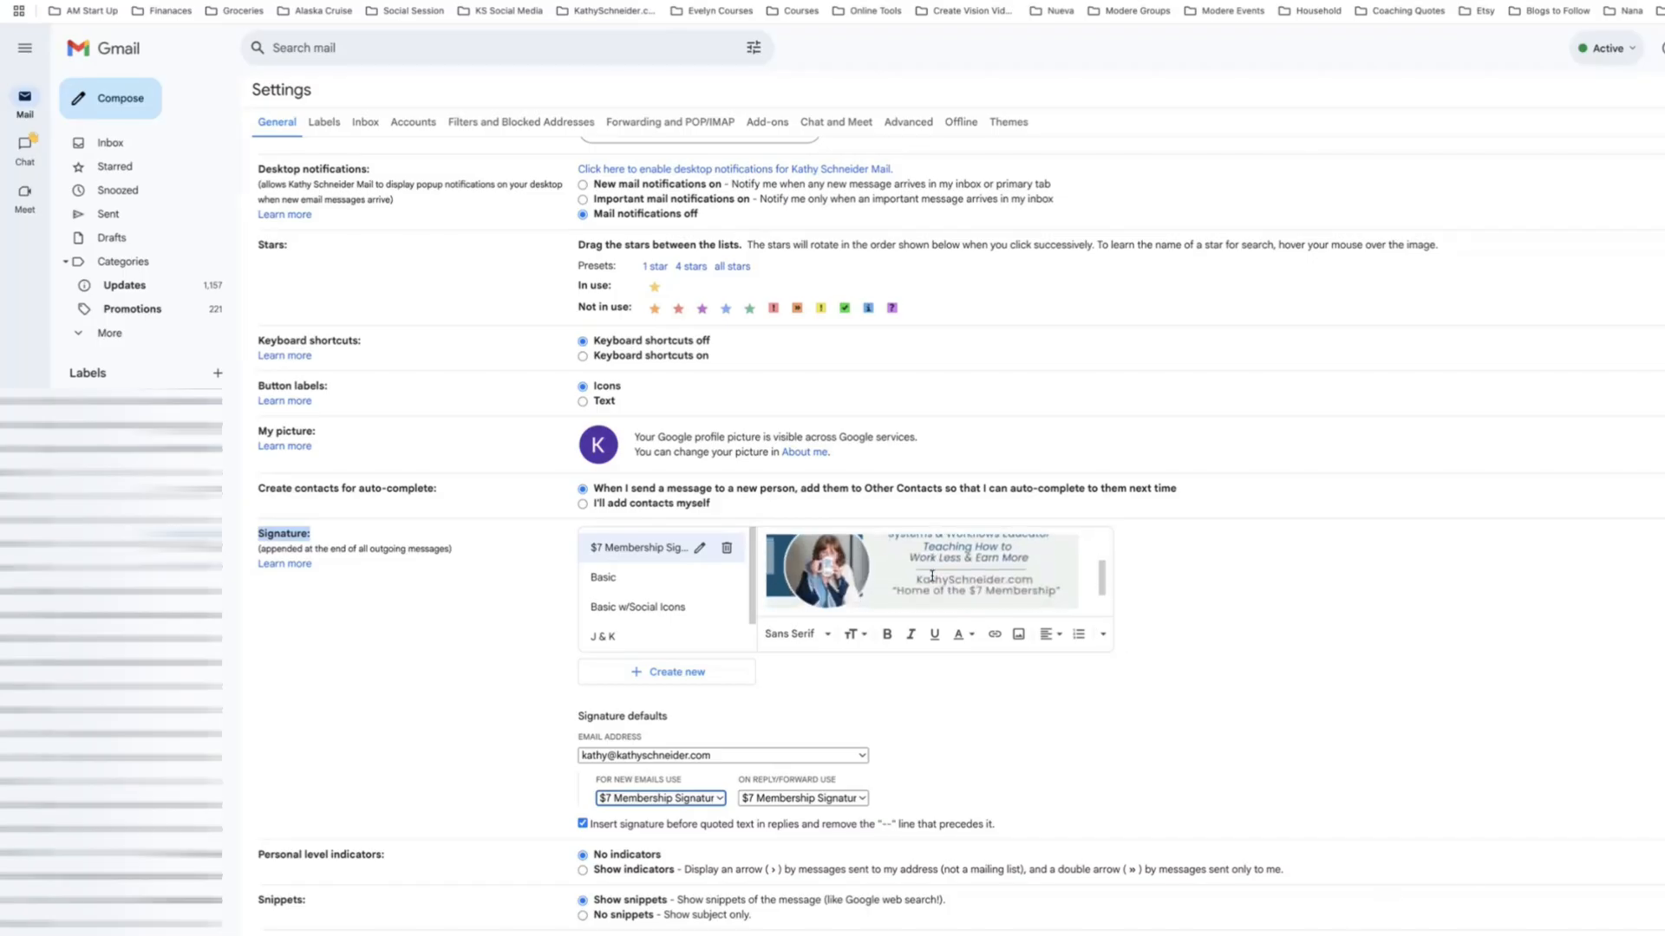
scroll(932, 576, up, 5)
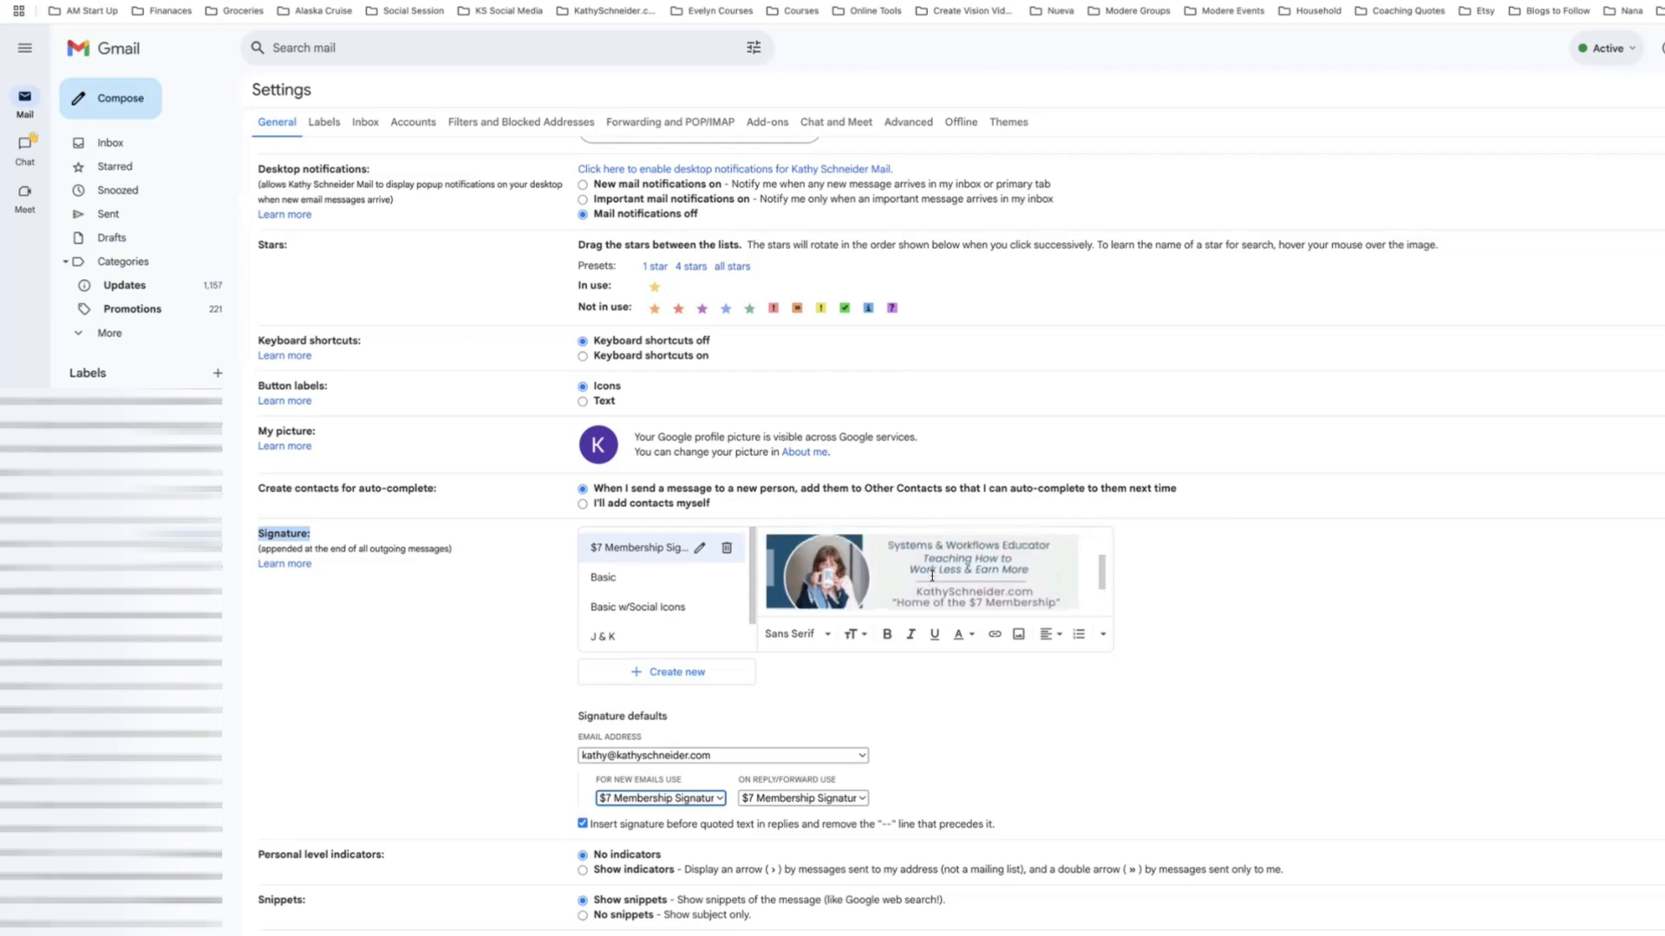
scroll(932, 576, down, 1)
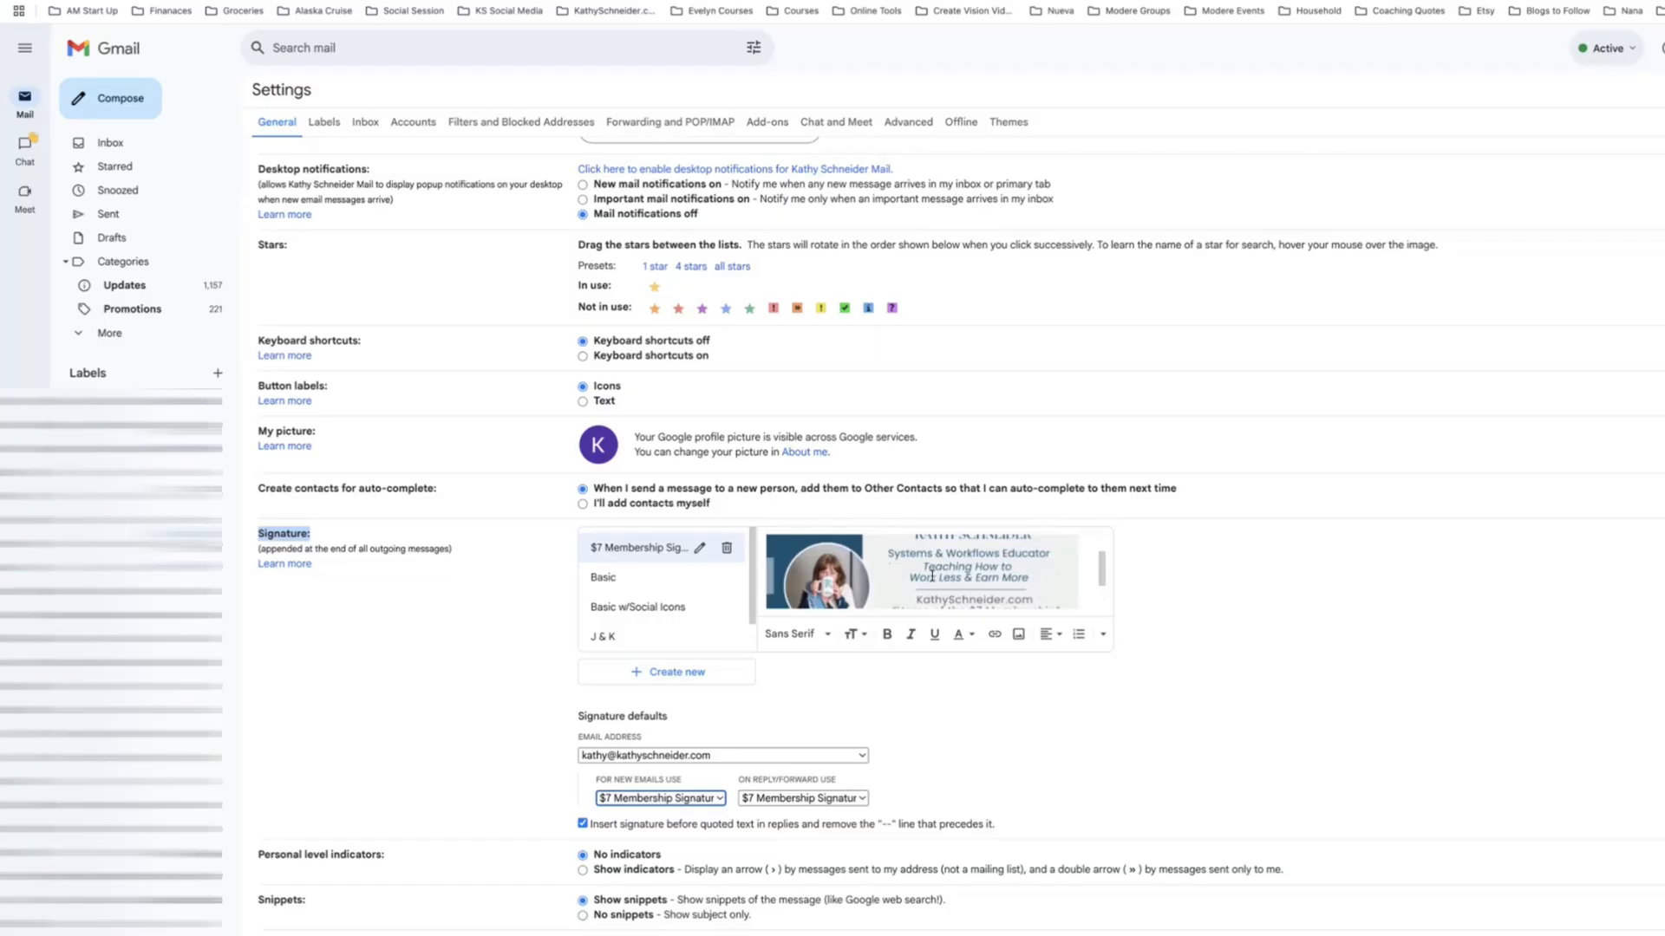
scroll(932, 577, down, 2)
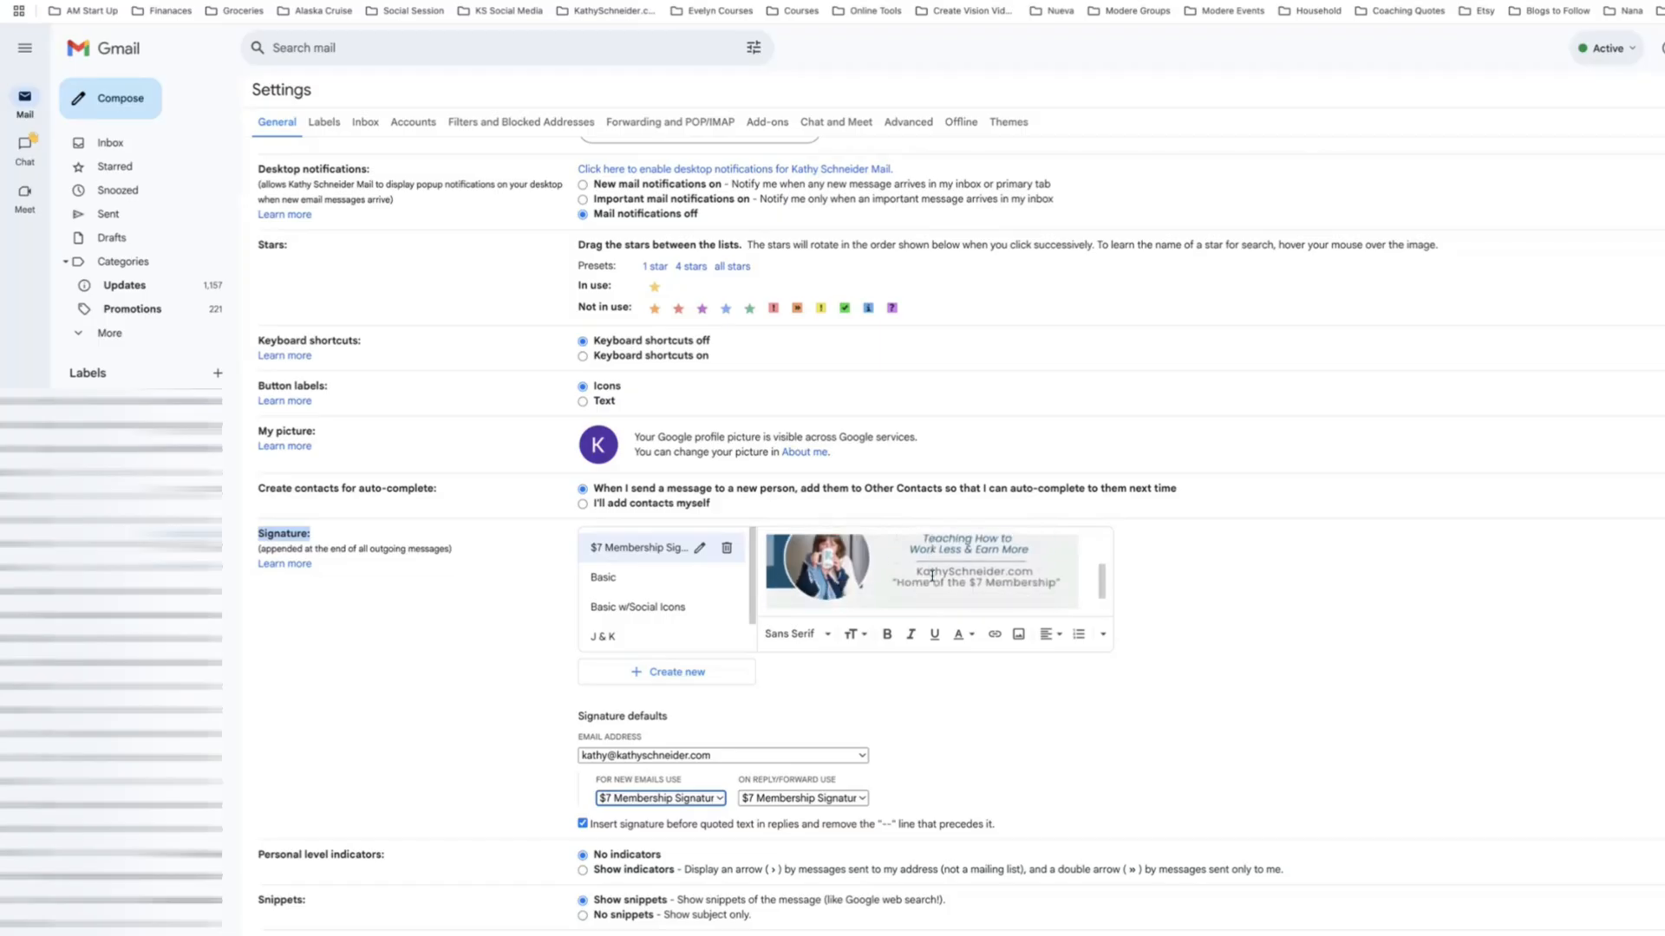
scroll(932, 577, up, 2)
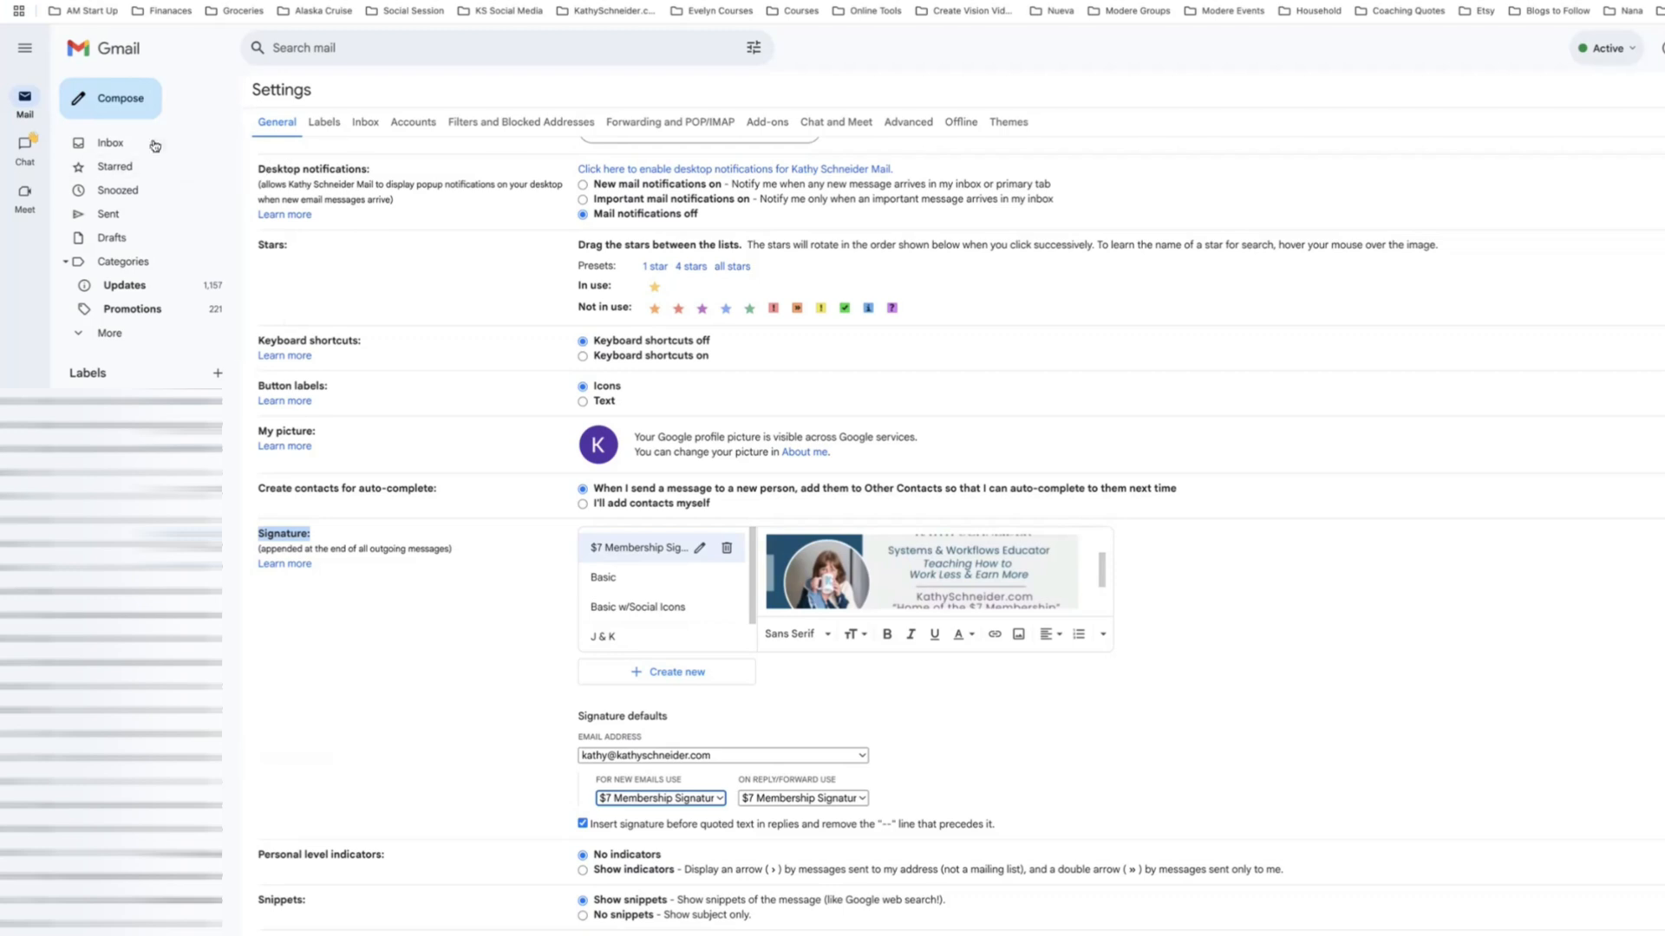
Step: Return to the inbox and start a new message, expanding it to the full-size compose view
click(110, 143)
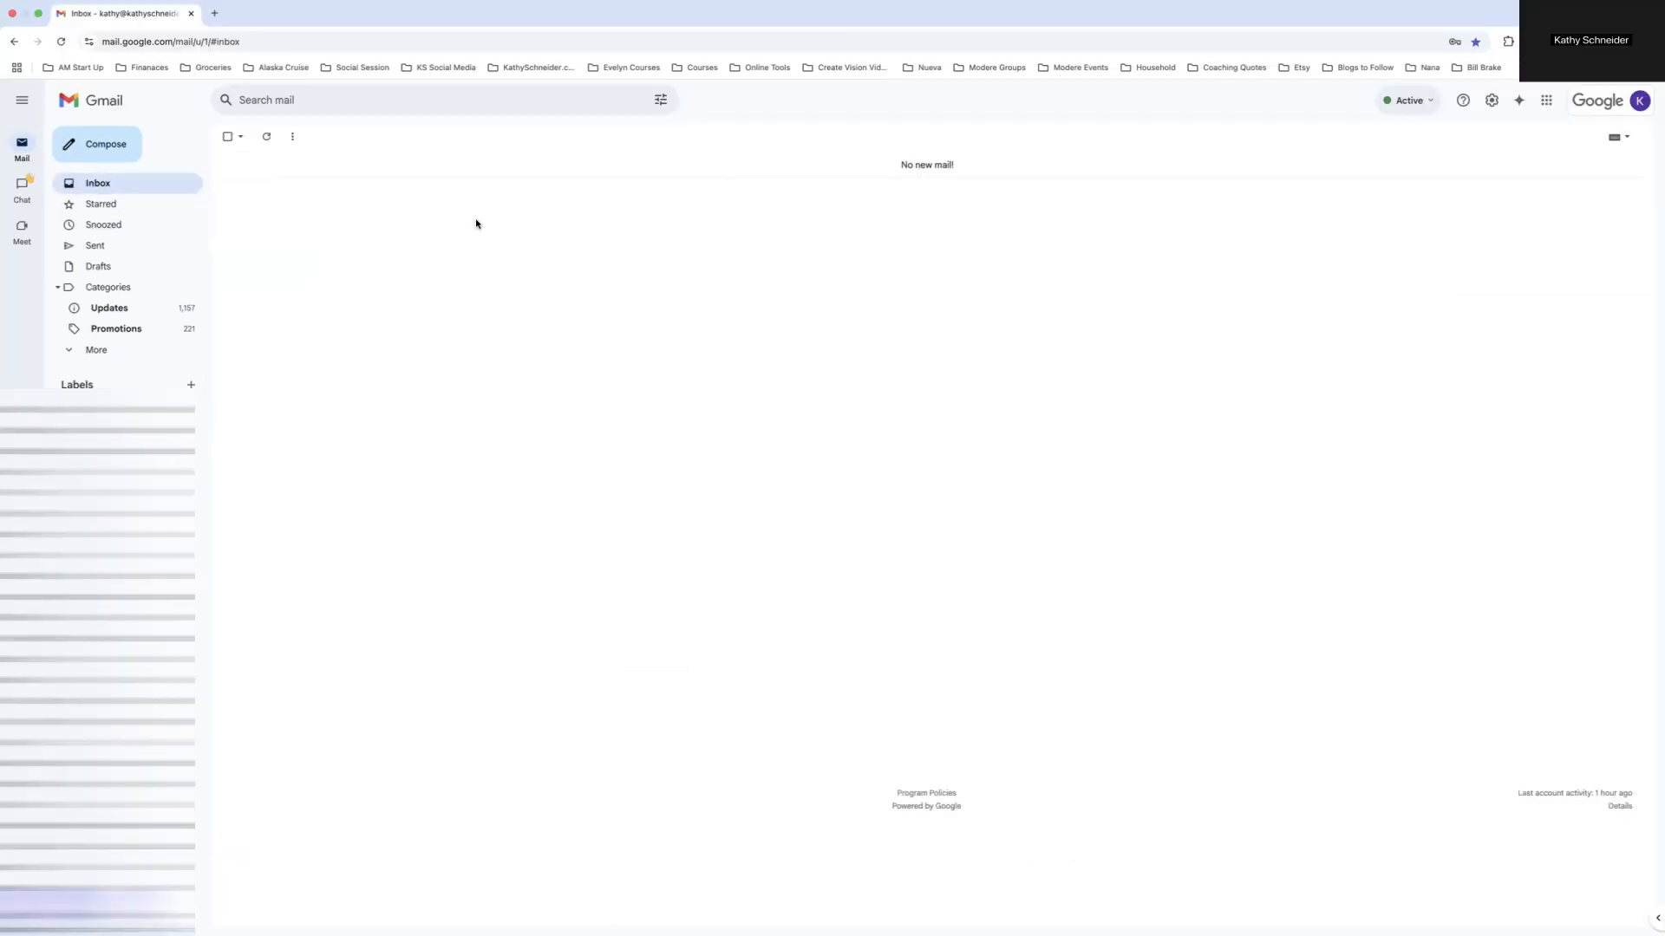
click(104, 144)
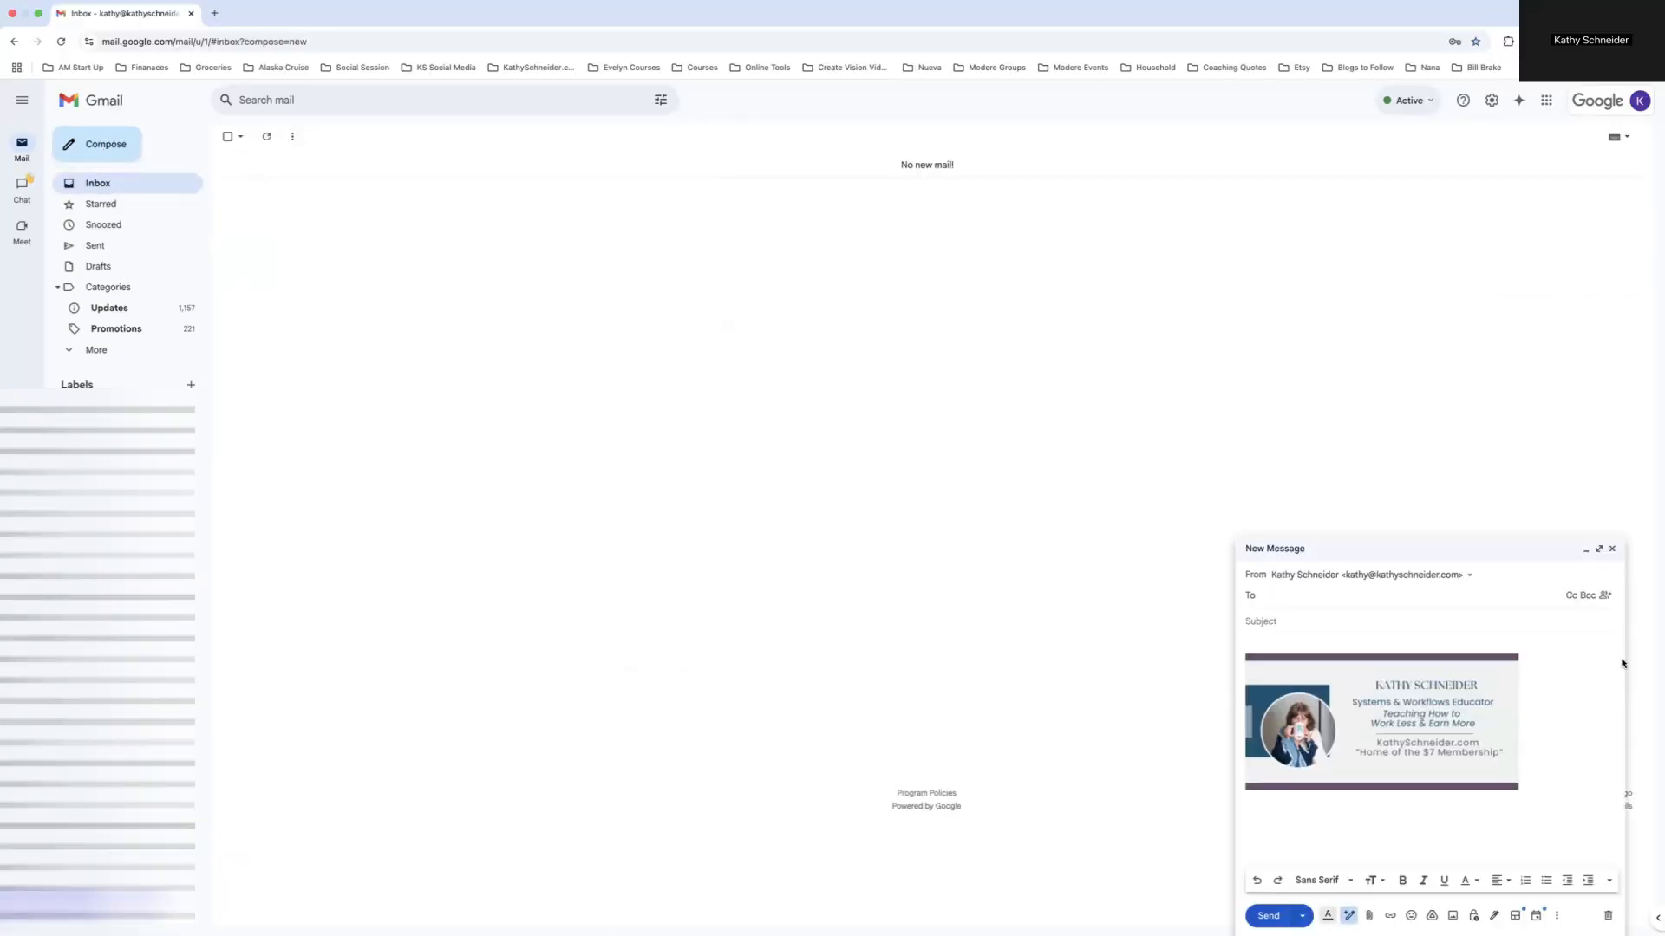
click(1599, 549)
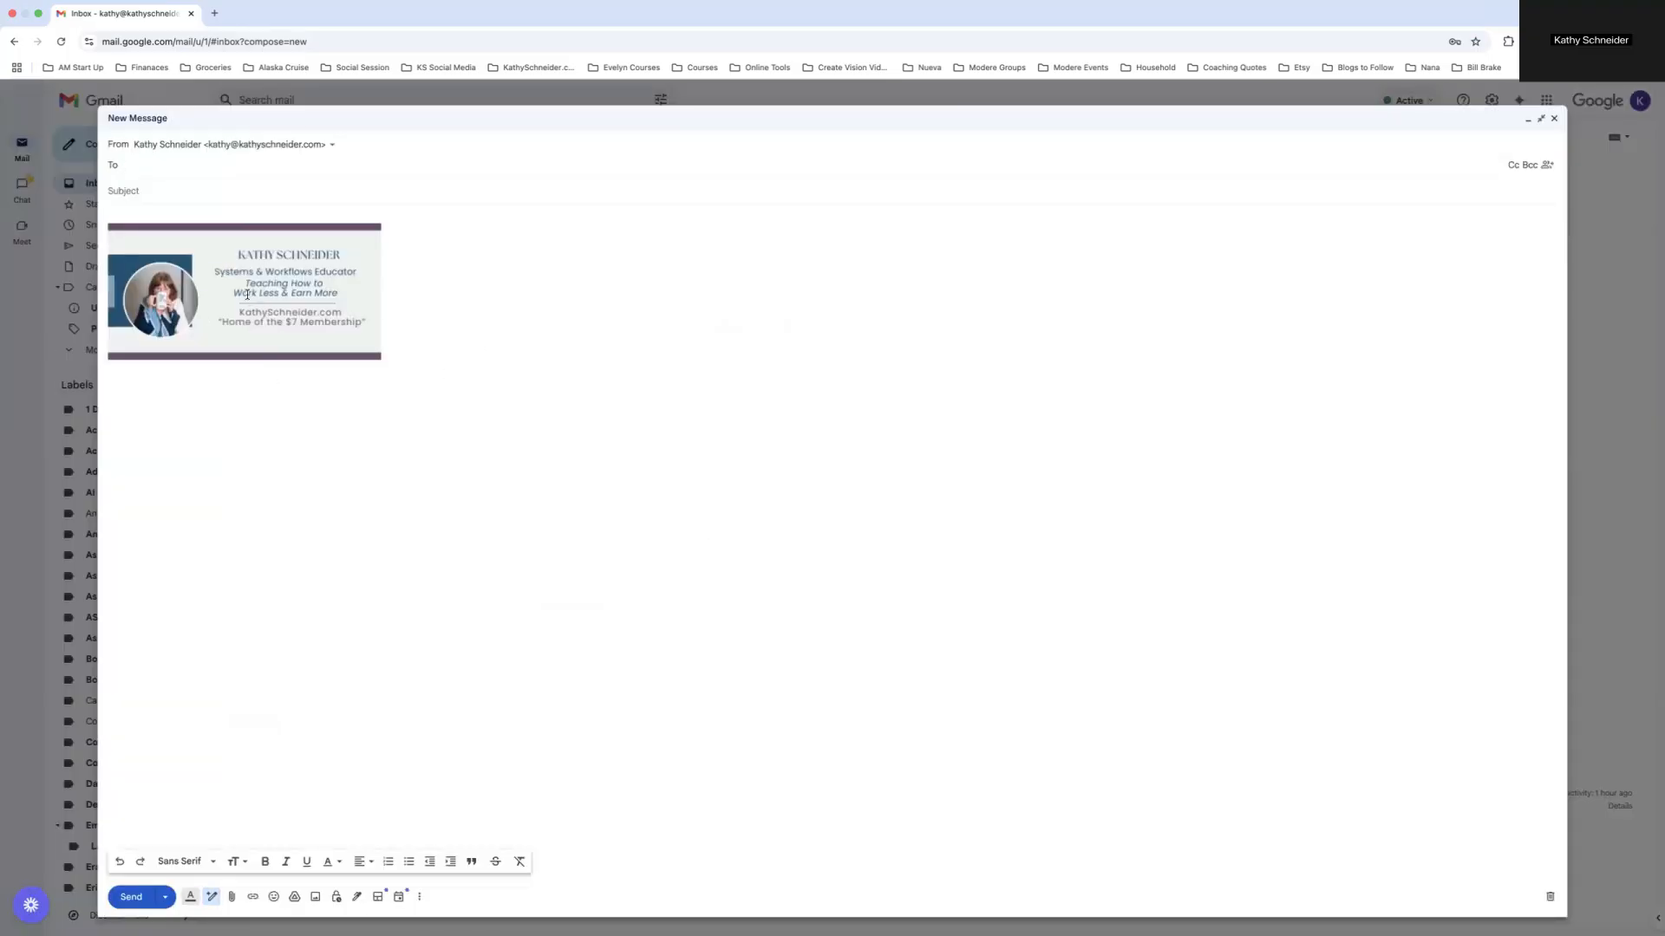
Step: Enter "Testing" as the subject and insert a blank line in the body above the signature
click(161, 191)
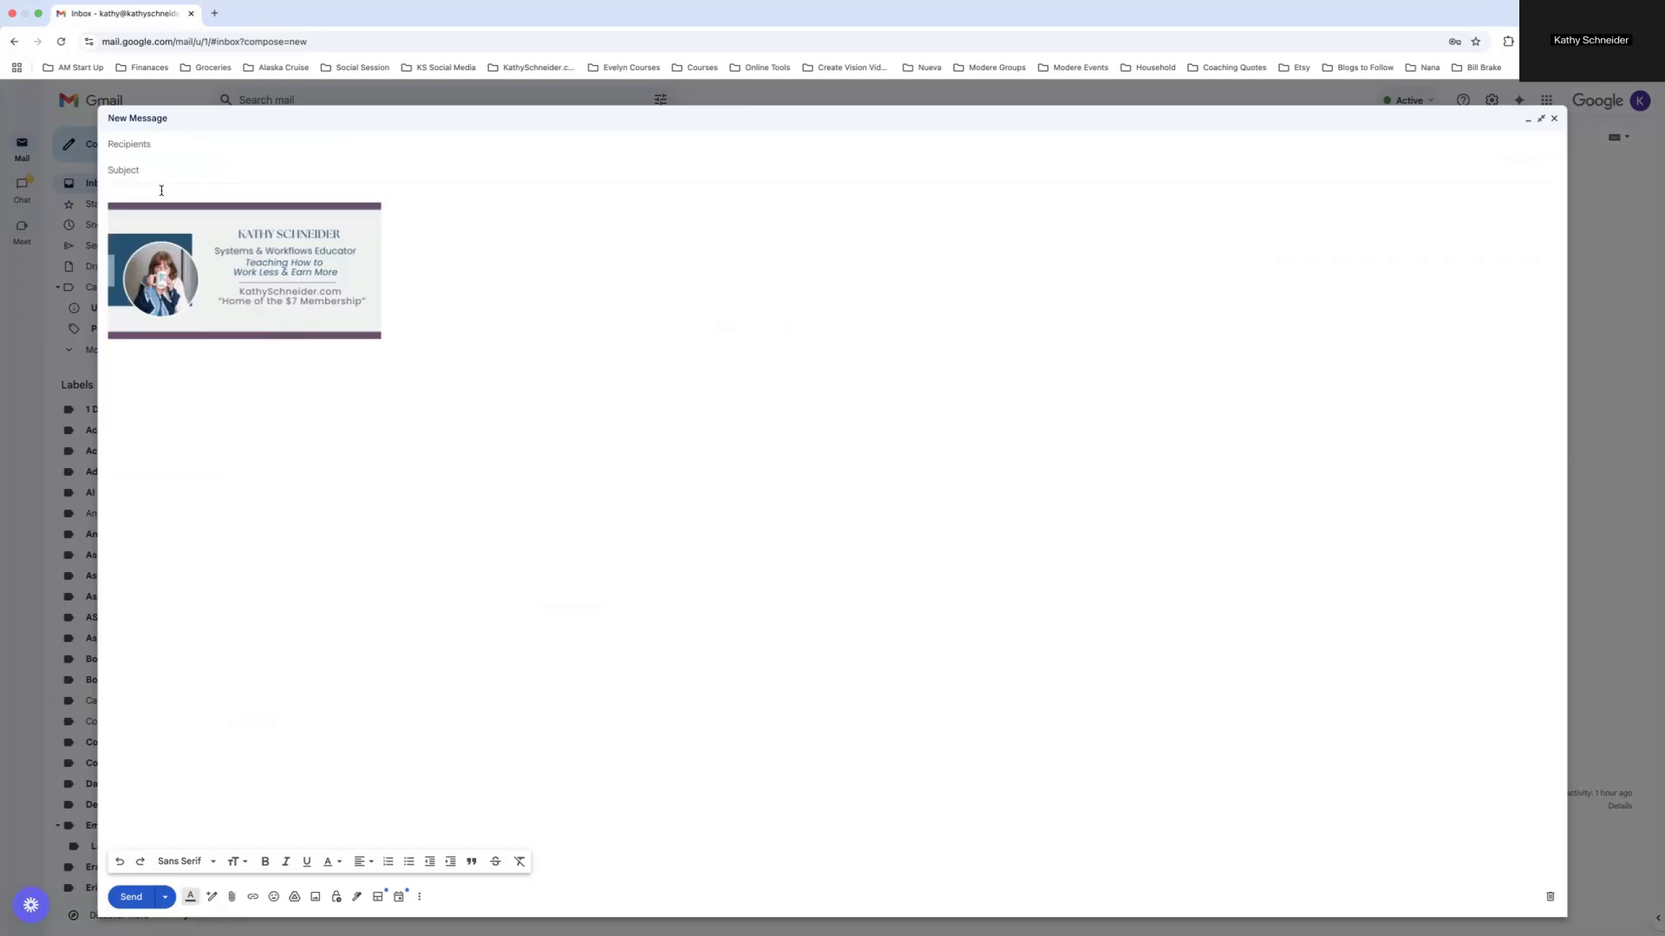
text(Testing)
click(134, 194)
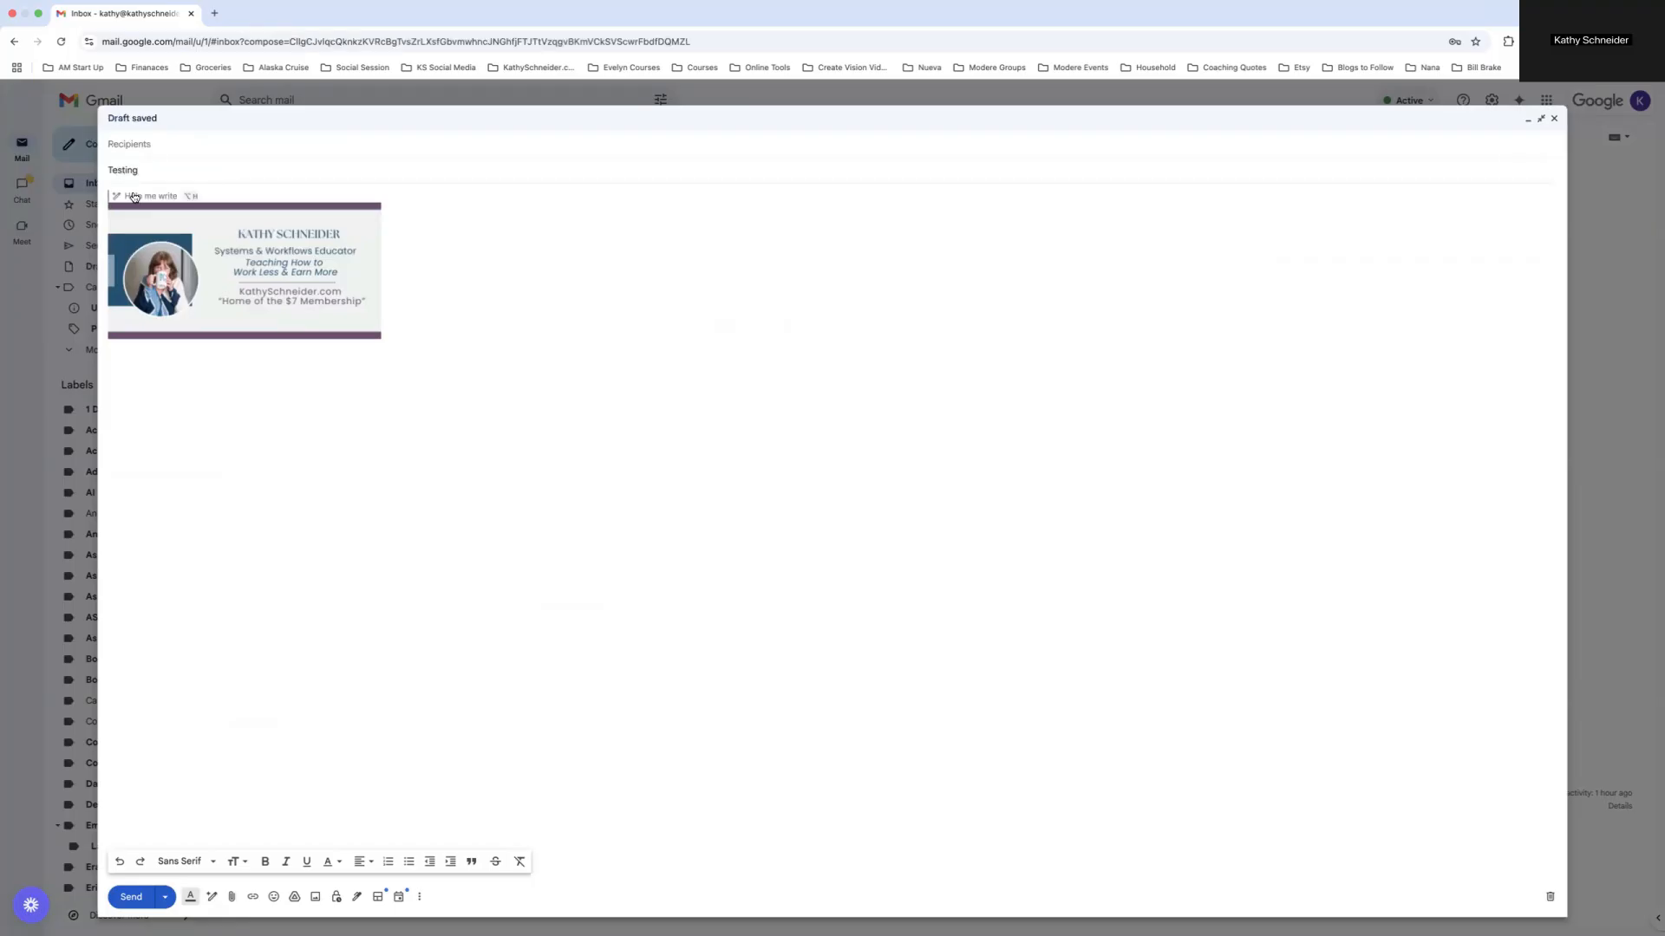
key(Return)
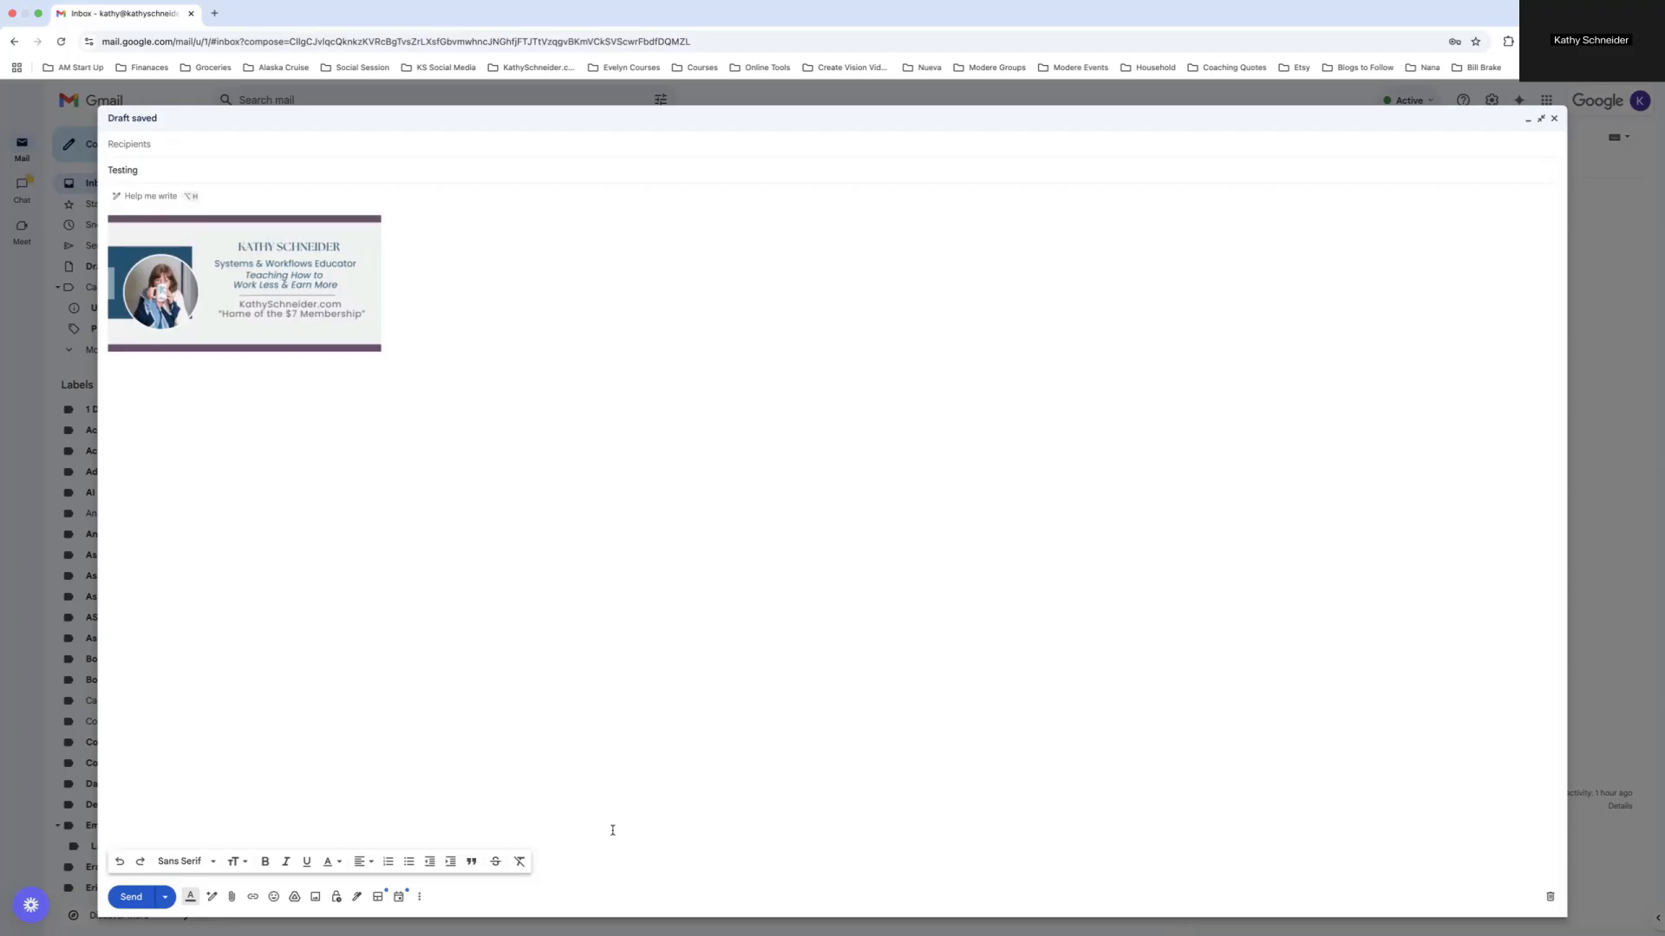
Step: Set the message body's text size to Large and its font to Comic Sans MS
click(241, 862)
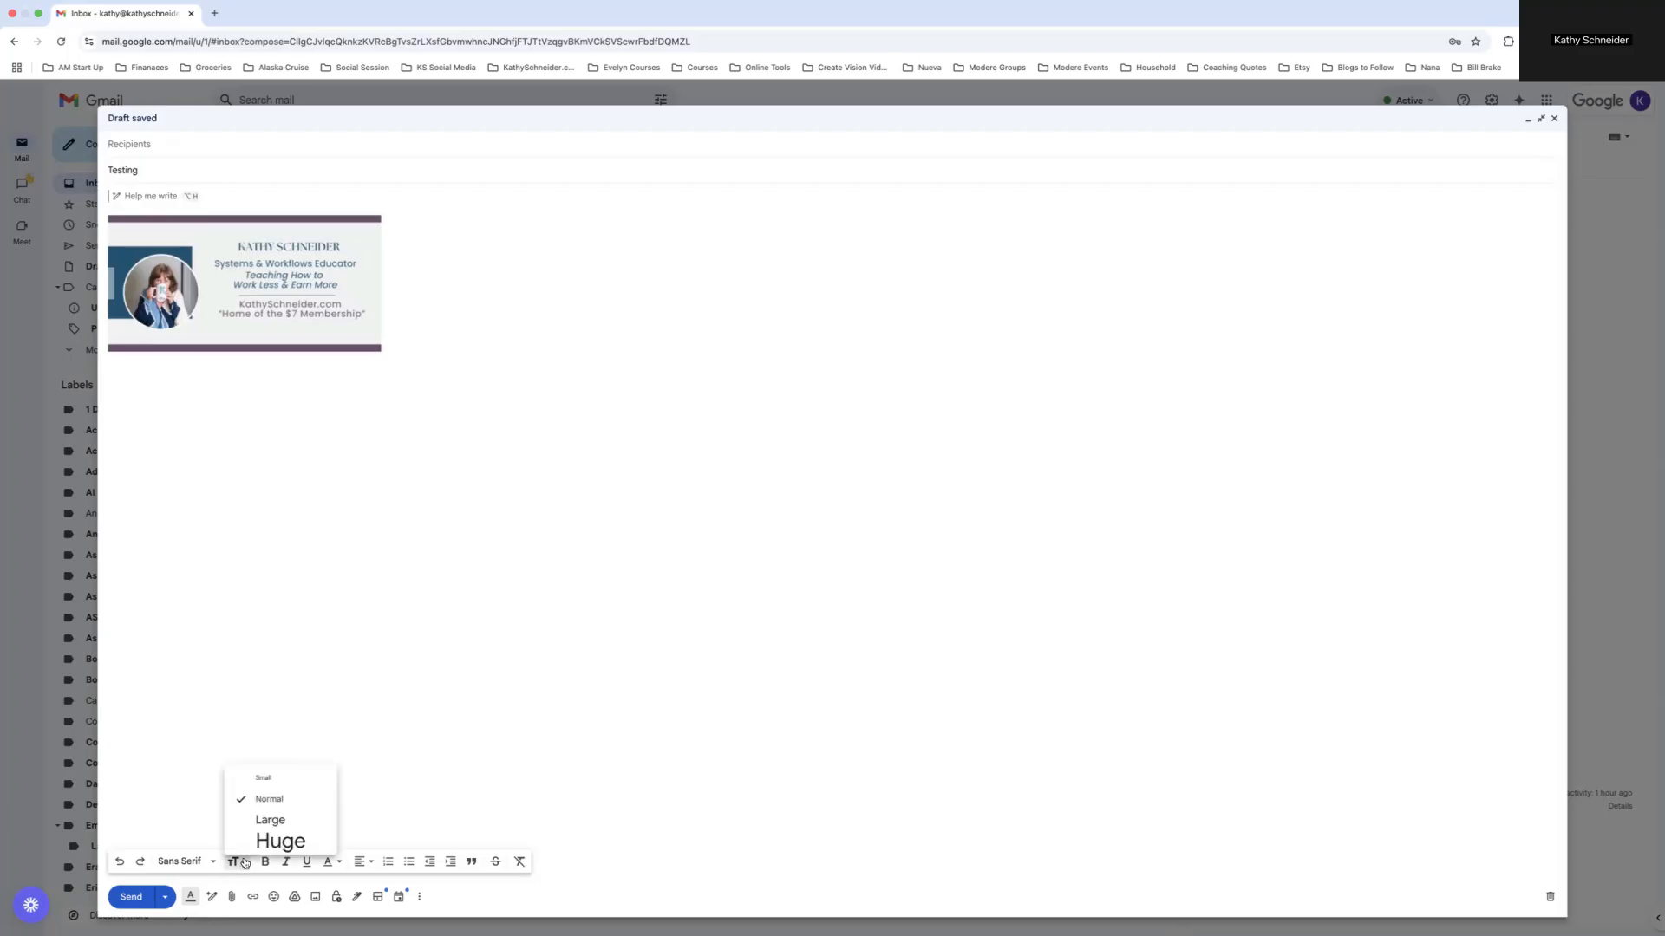
click(269, 820)
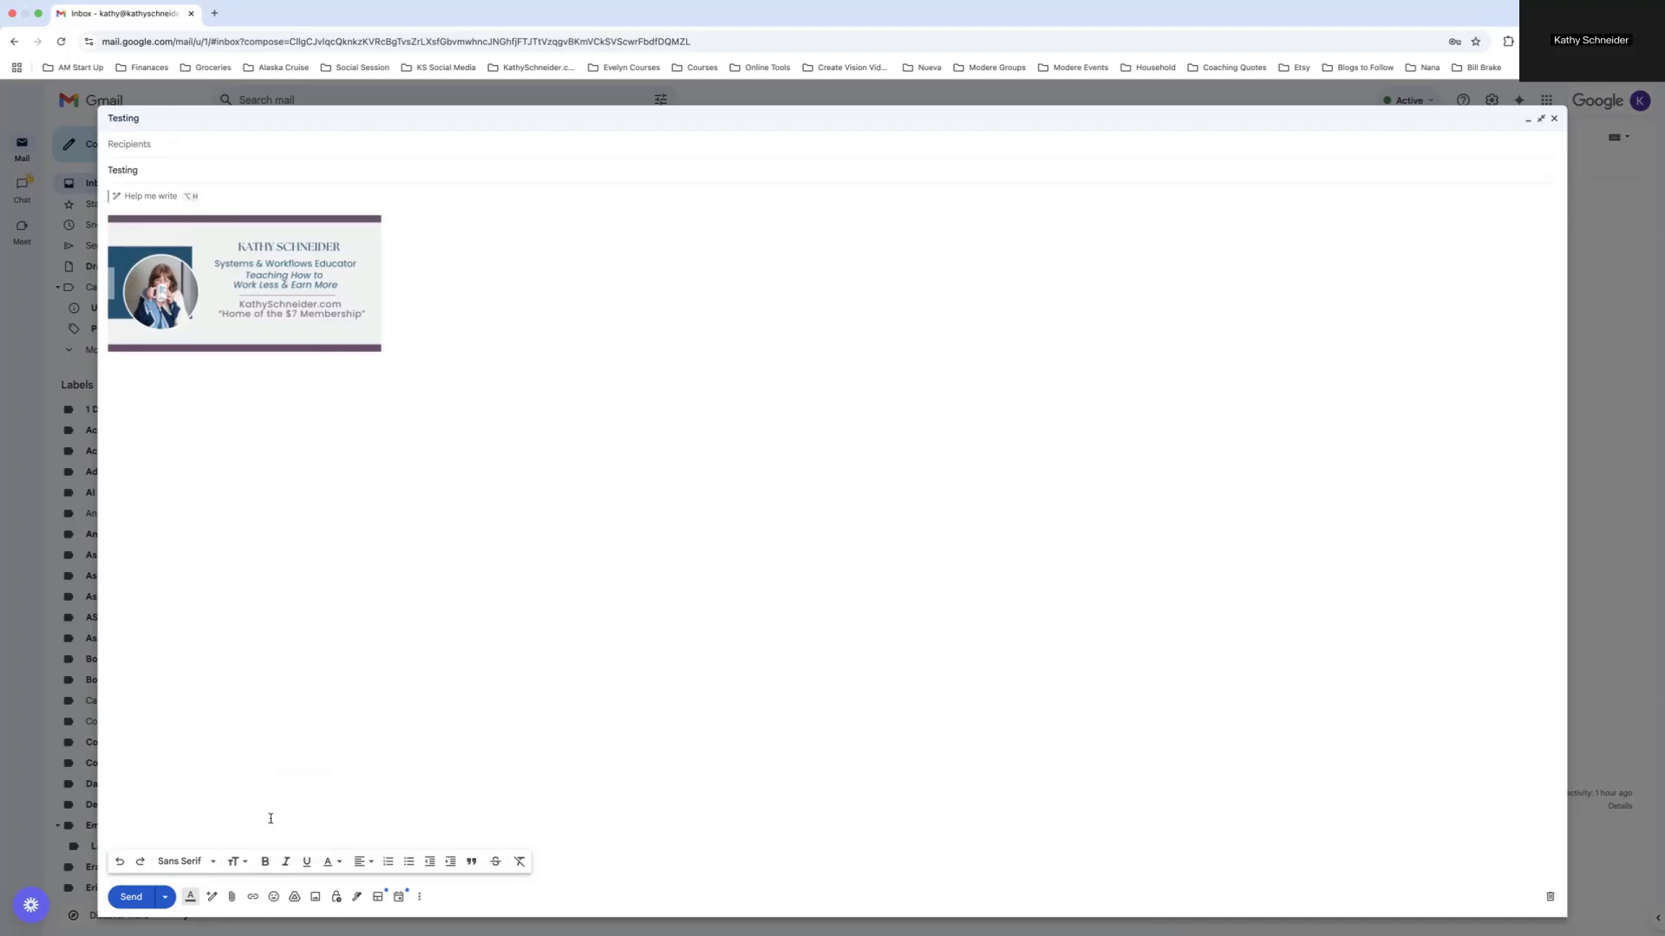
click(199, 862)
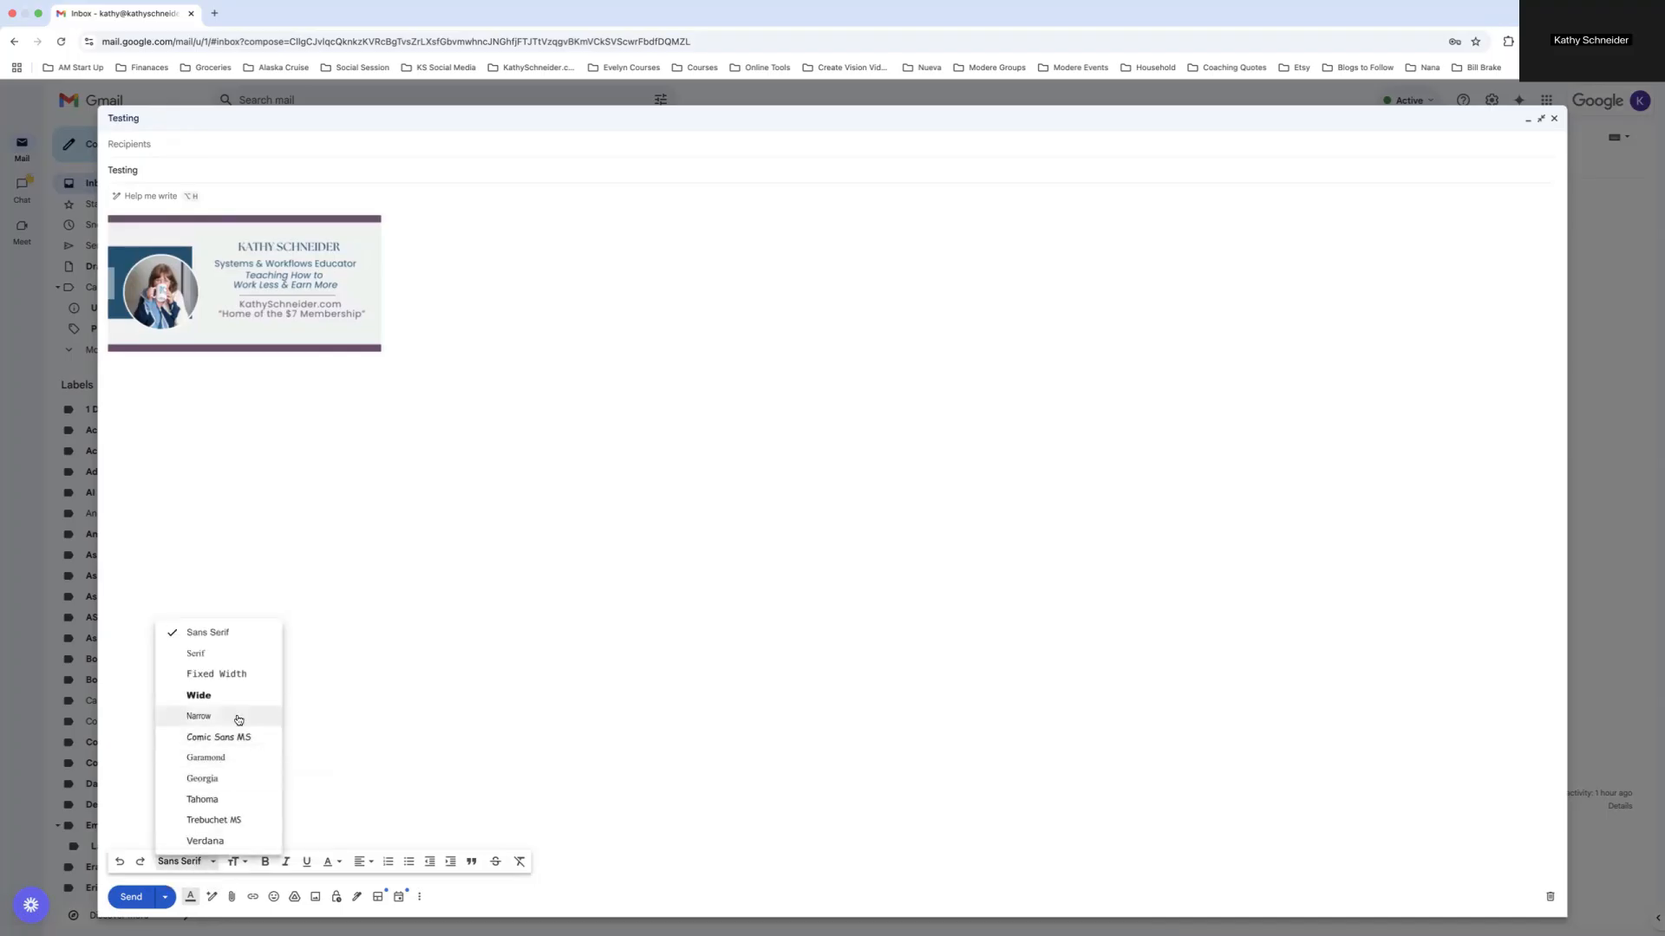
click(215, 737)
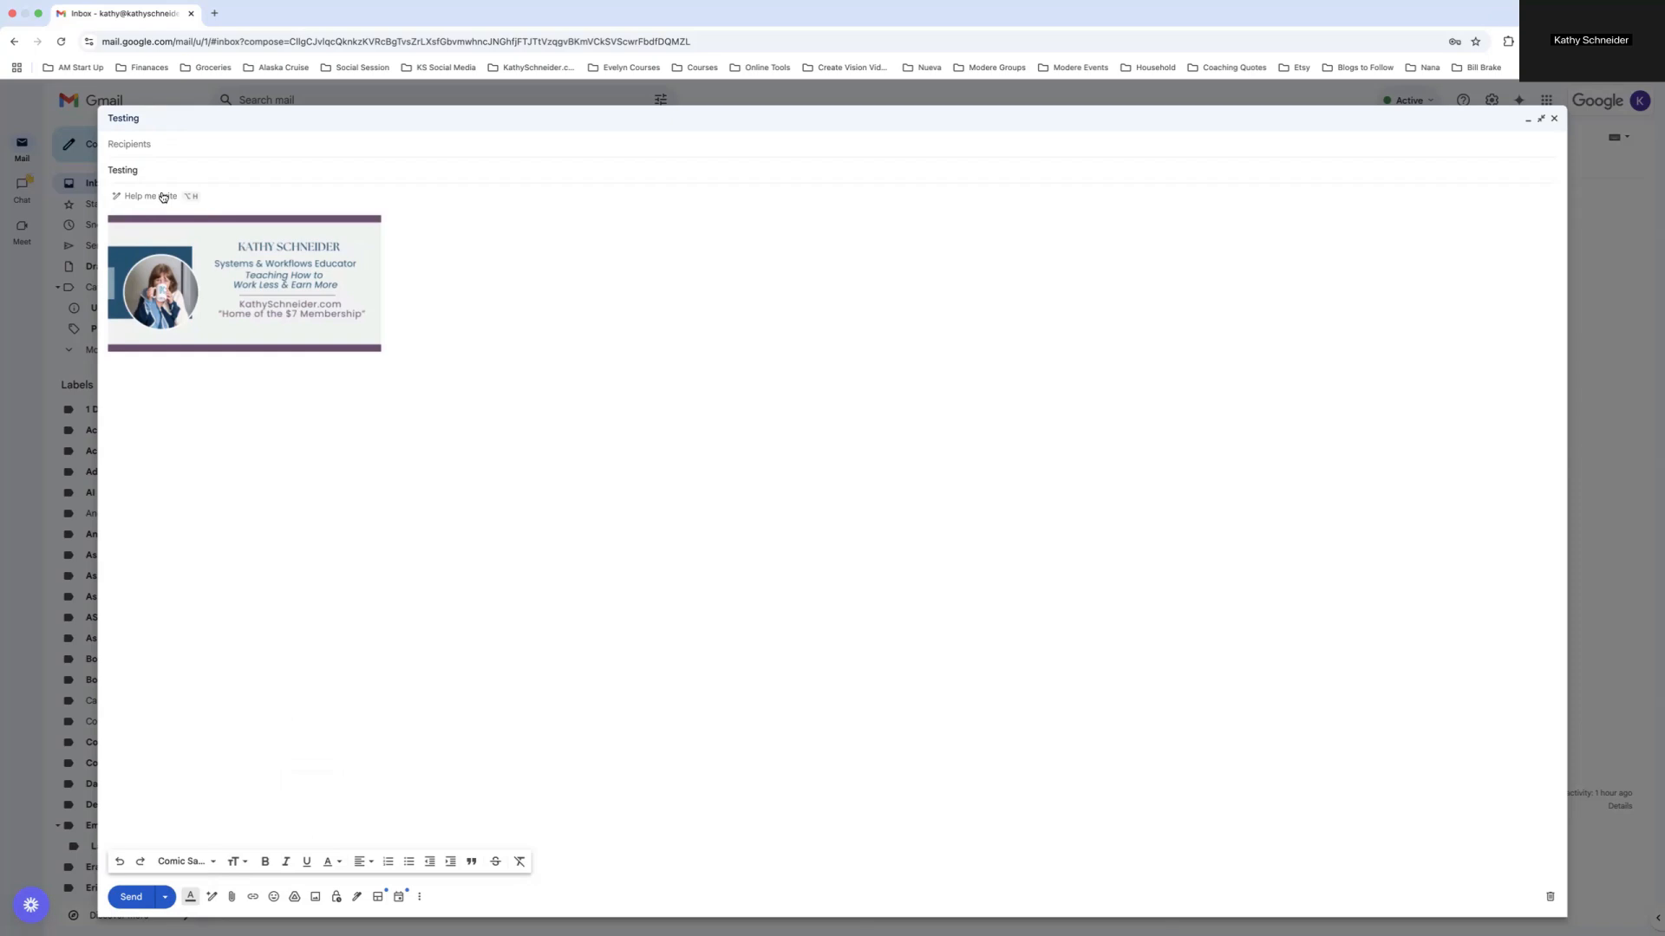
Step: Write "Hey there!" followed by a blank line and "Testing this email signature!" in the message body
text(Hey there)
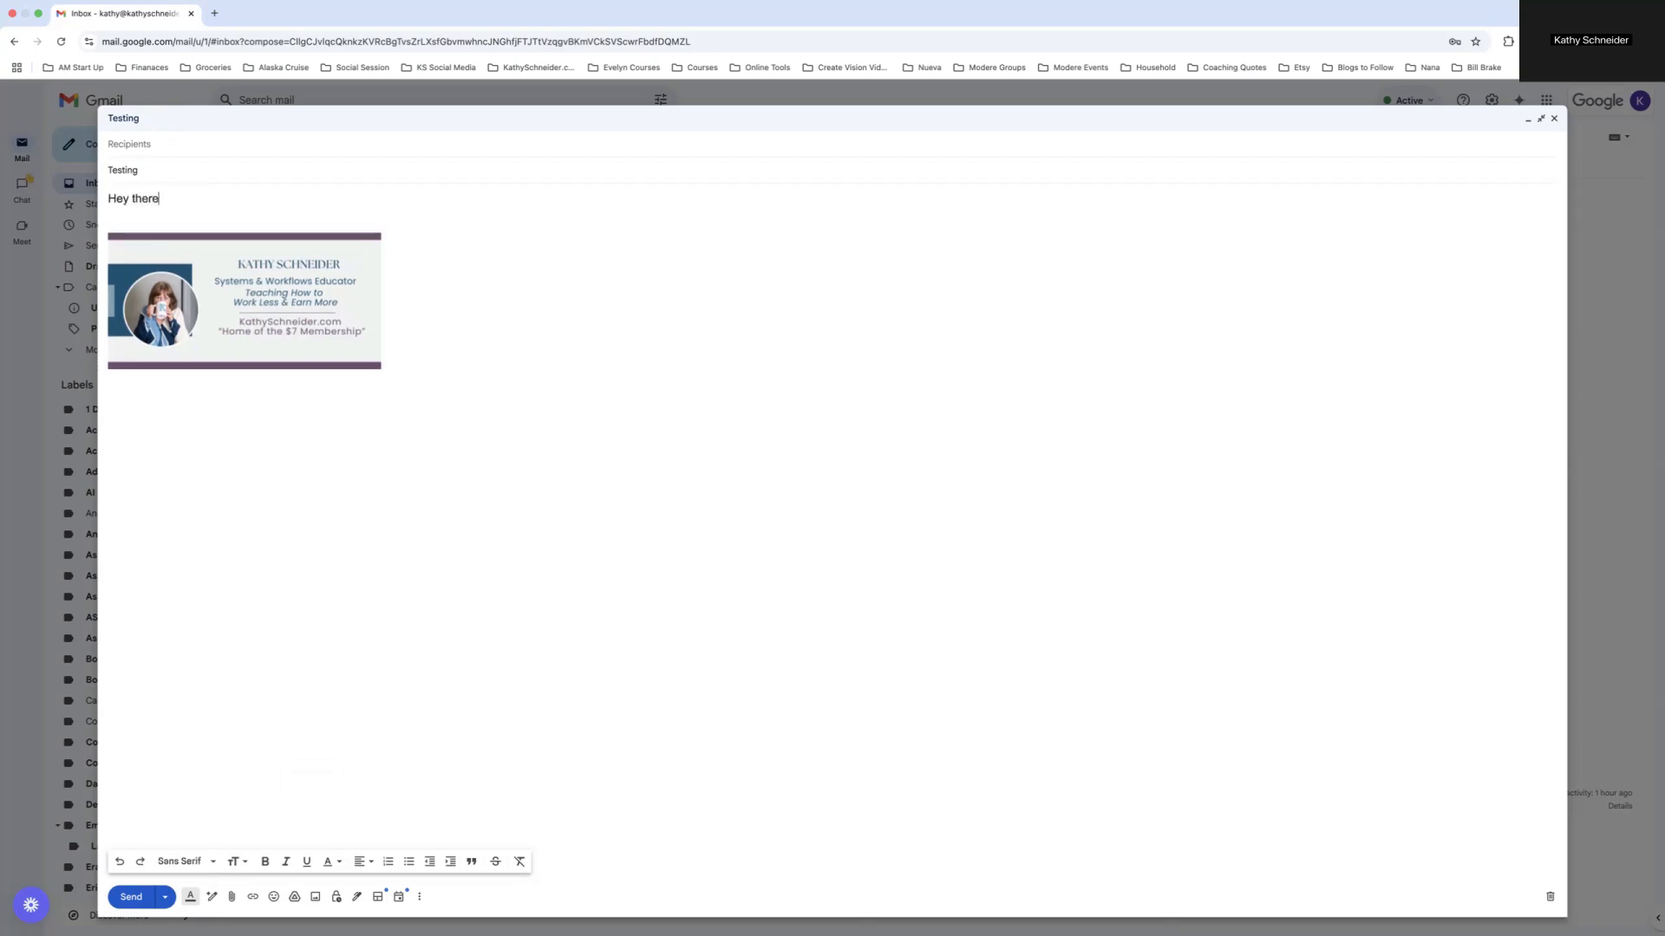
text(!)
key(Return)
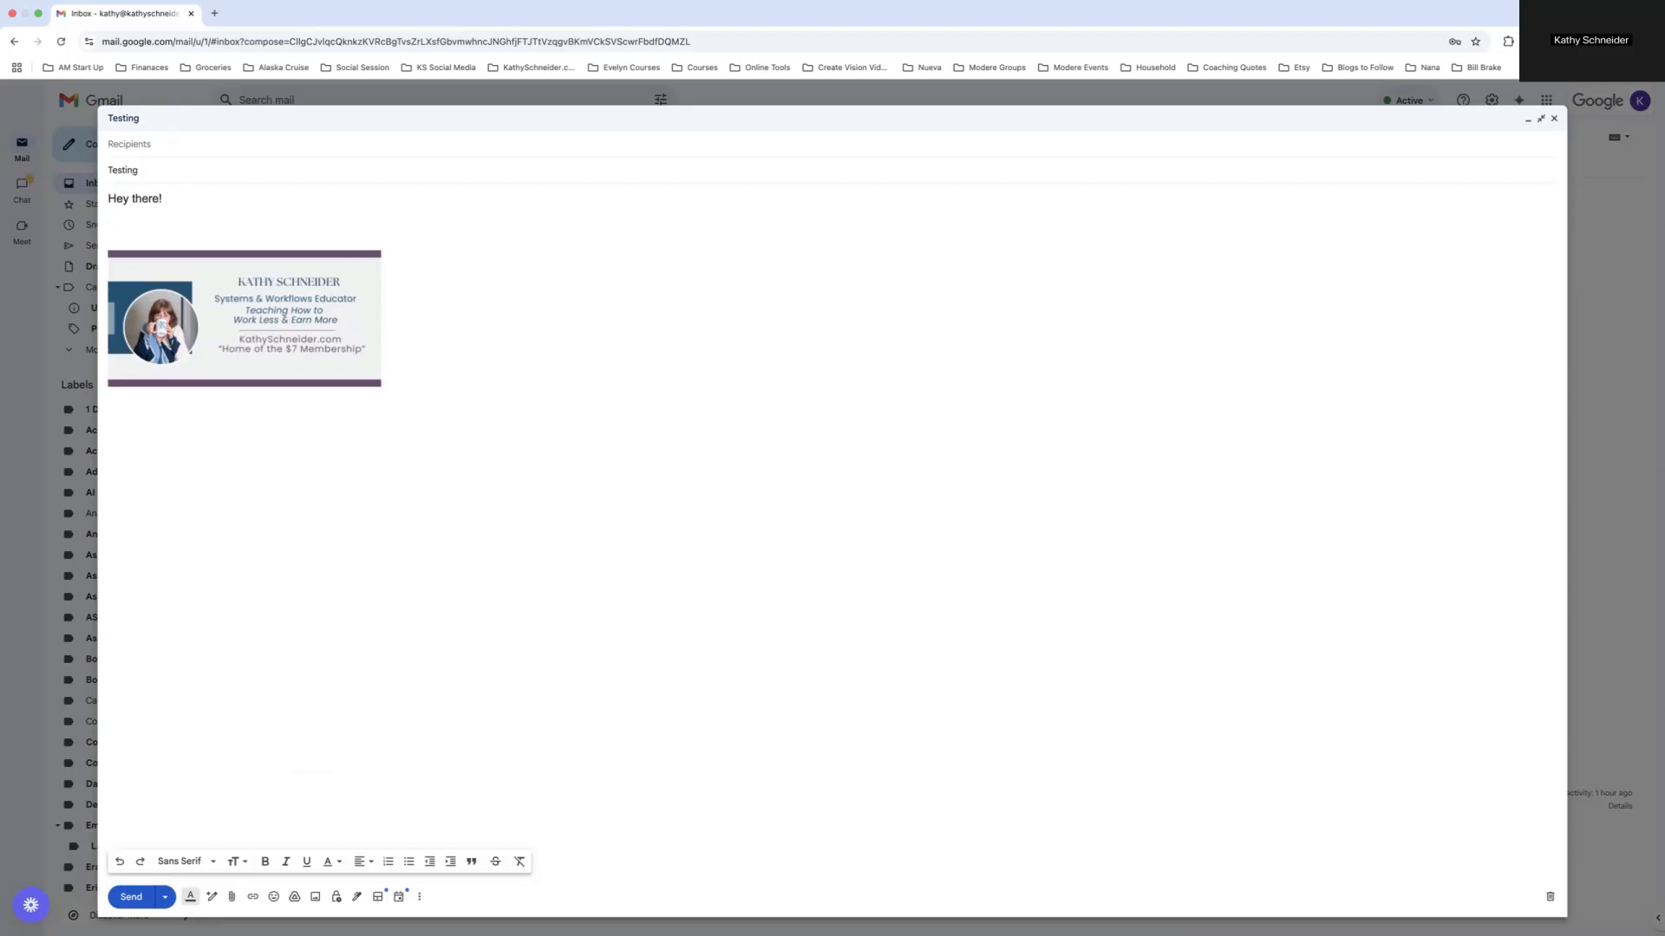
key(Return)
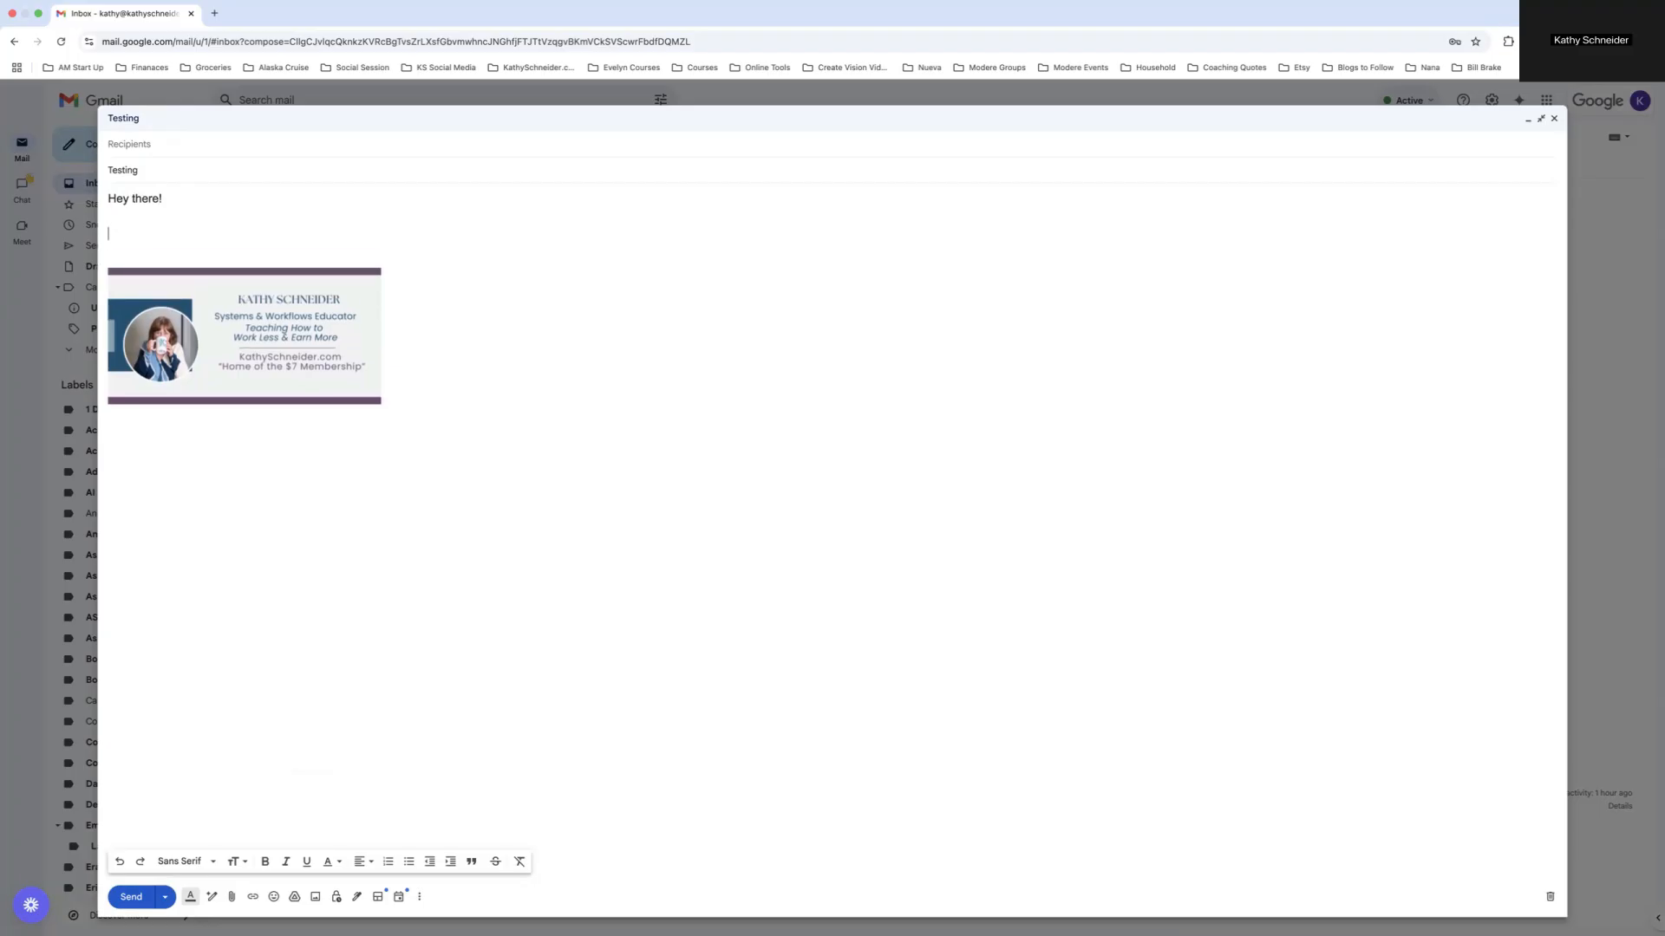
text(Testing this email signature!)
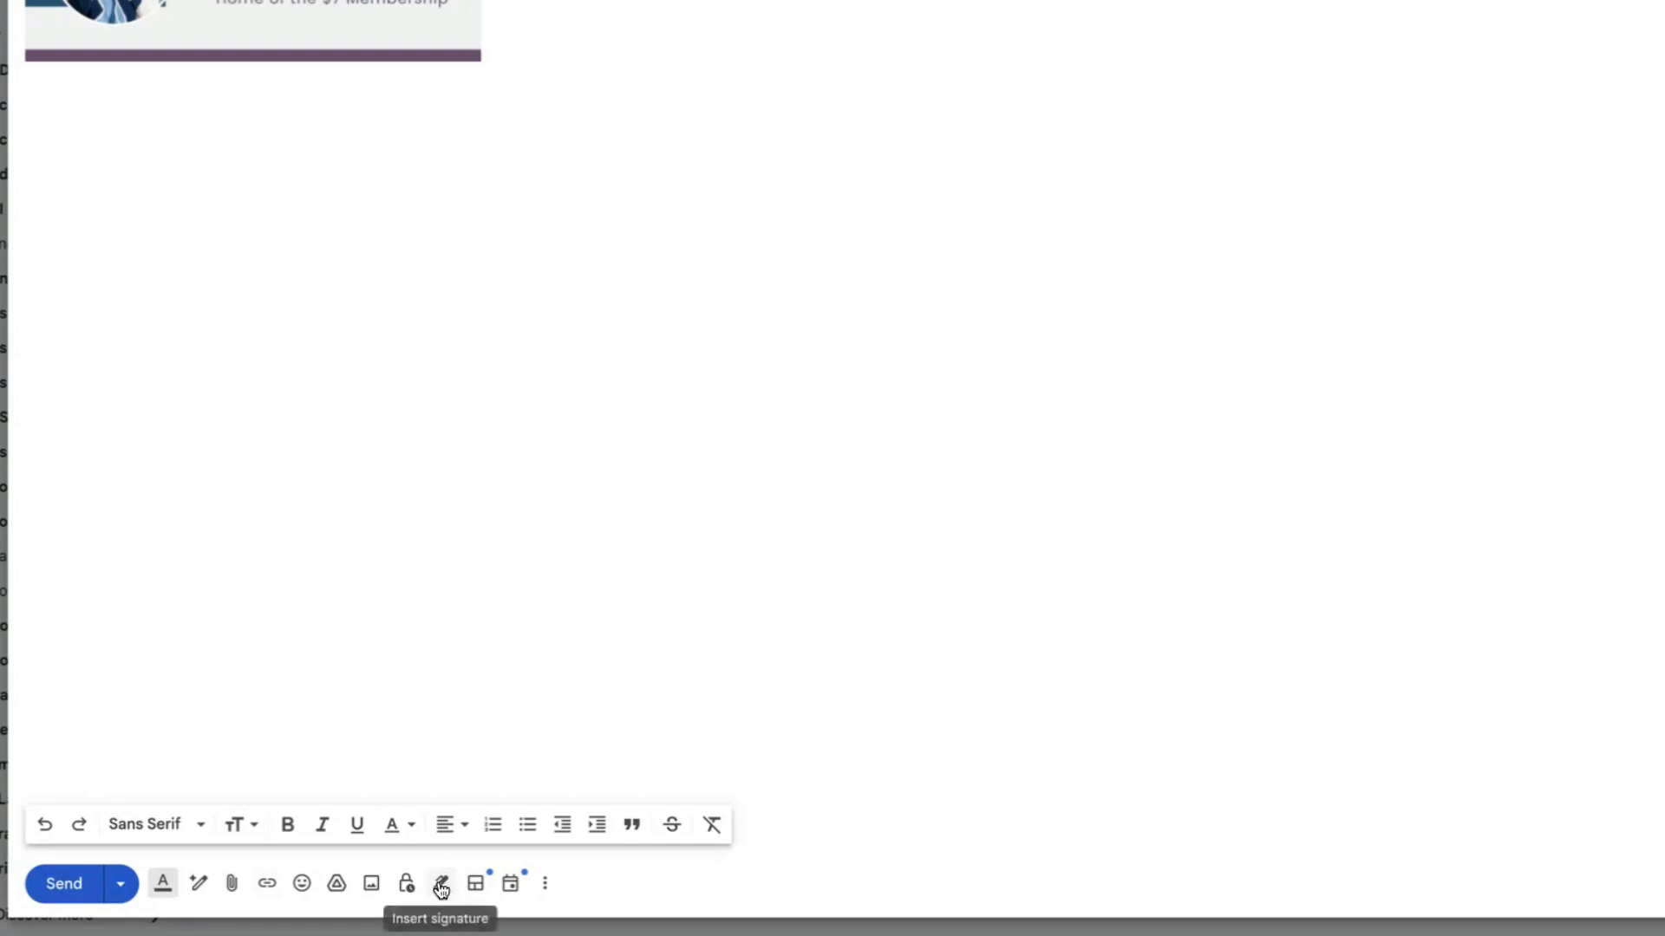
Step: Replace the draft's signature with Basic and then with Basic w/Social Icons to compare them
click(441, 885)
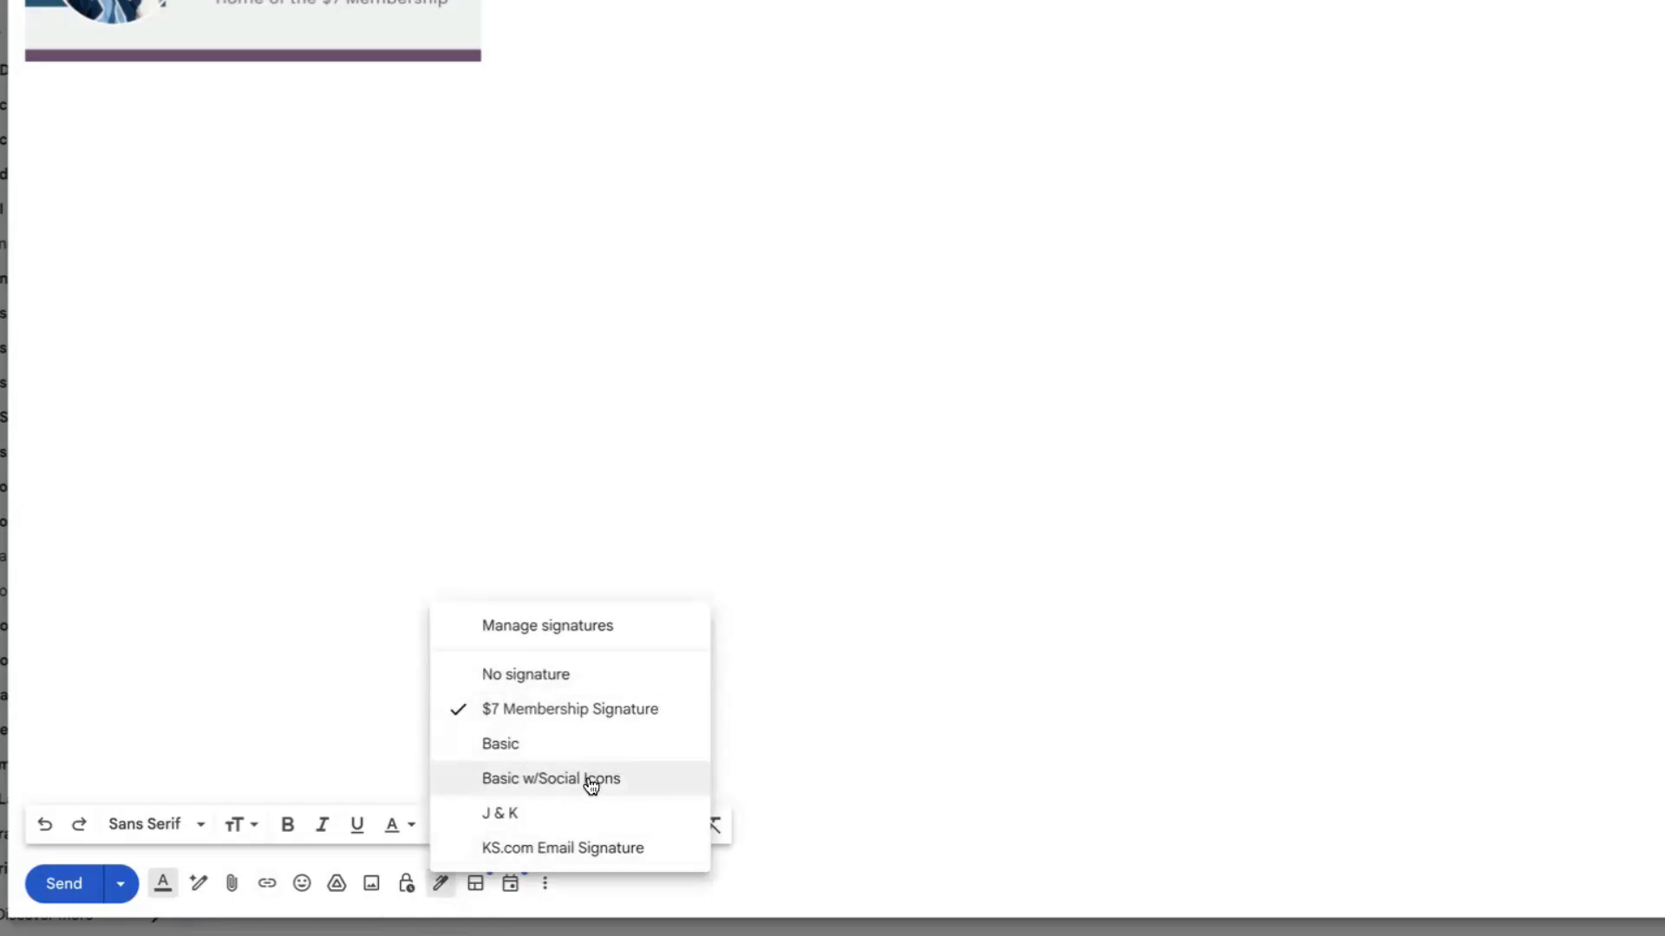
click(511, 744)
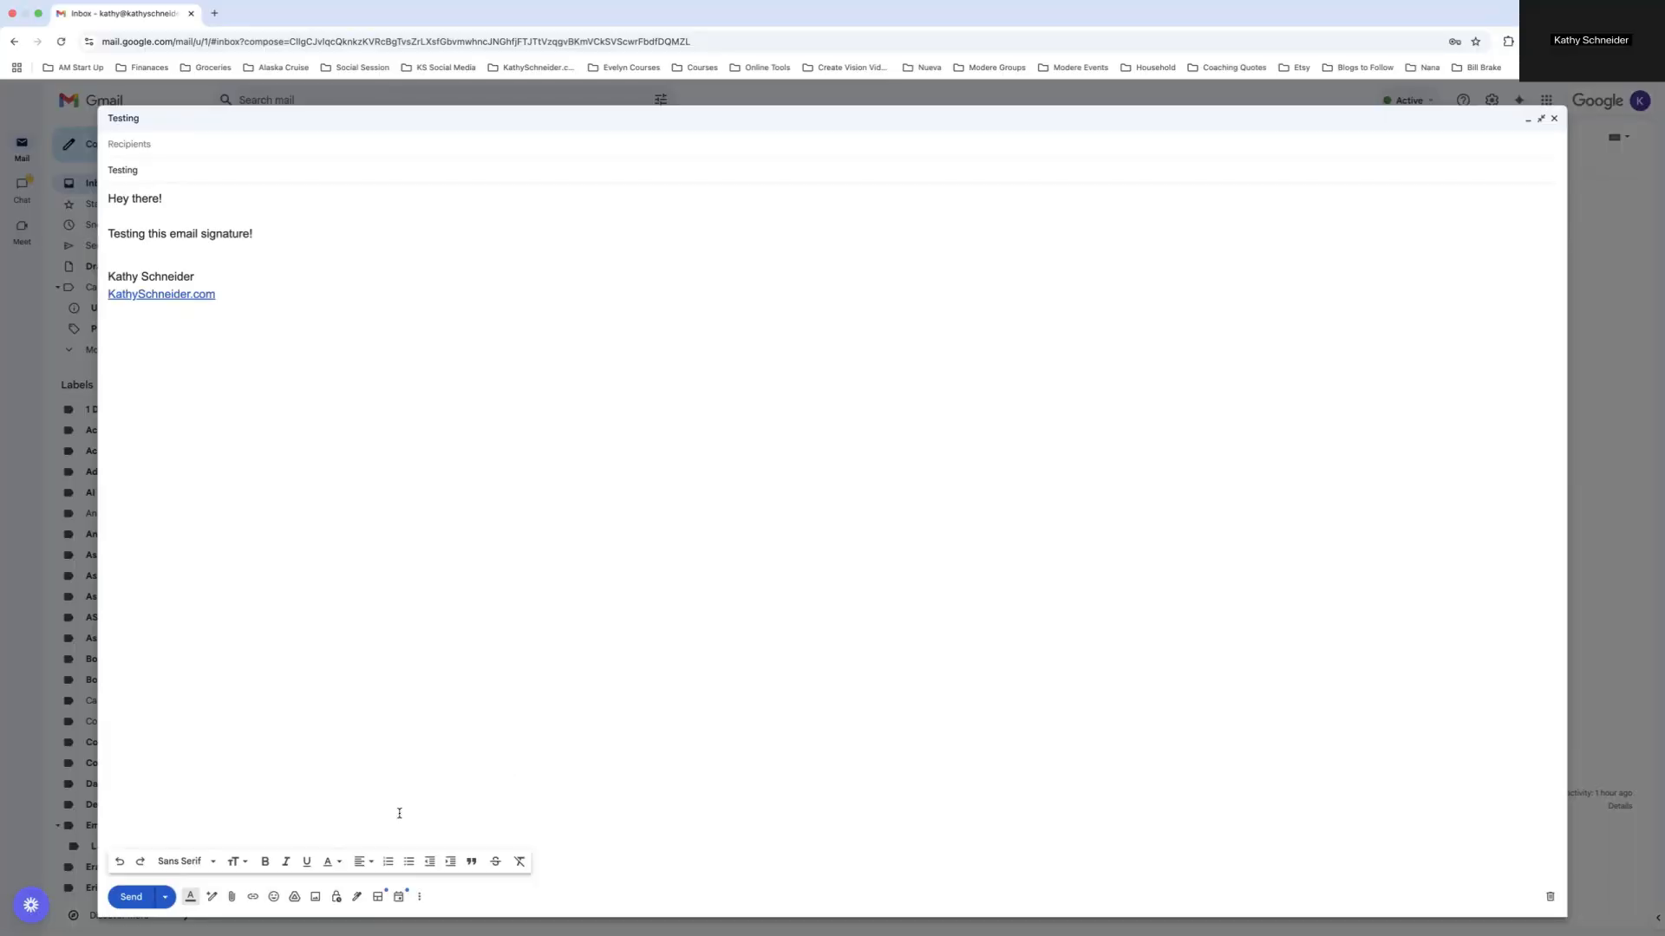
click(357, 897)
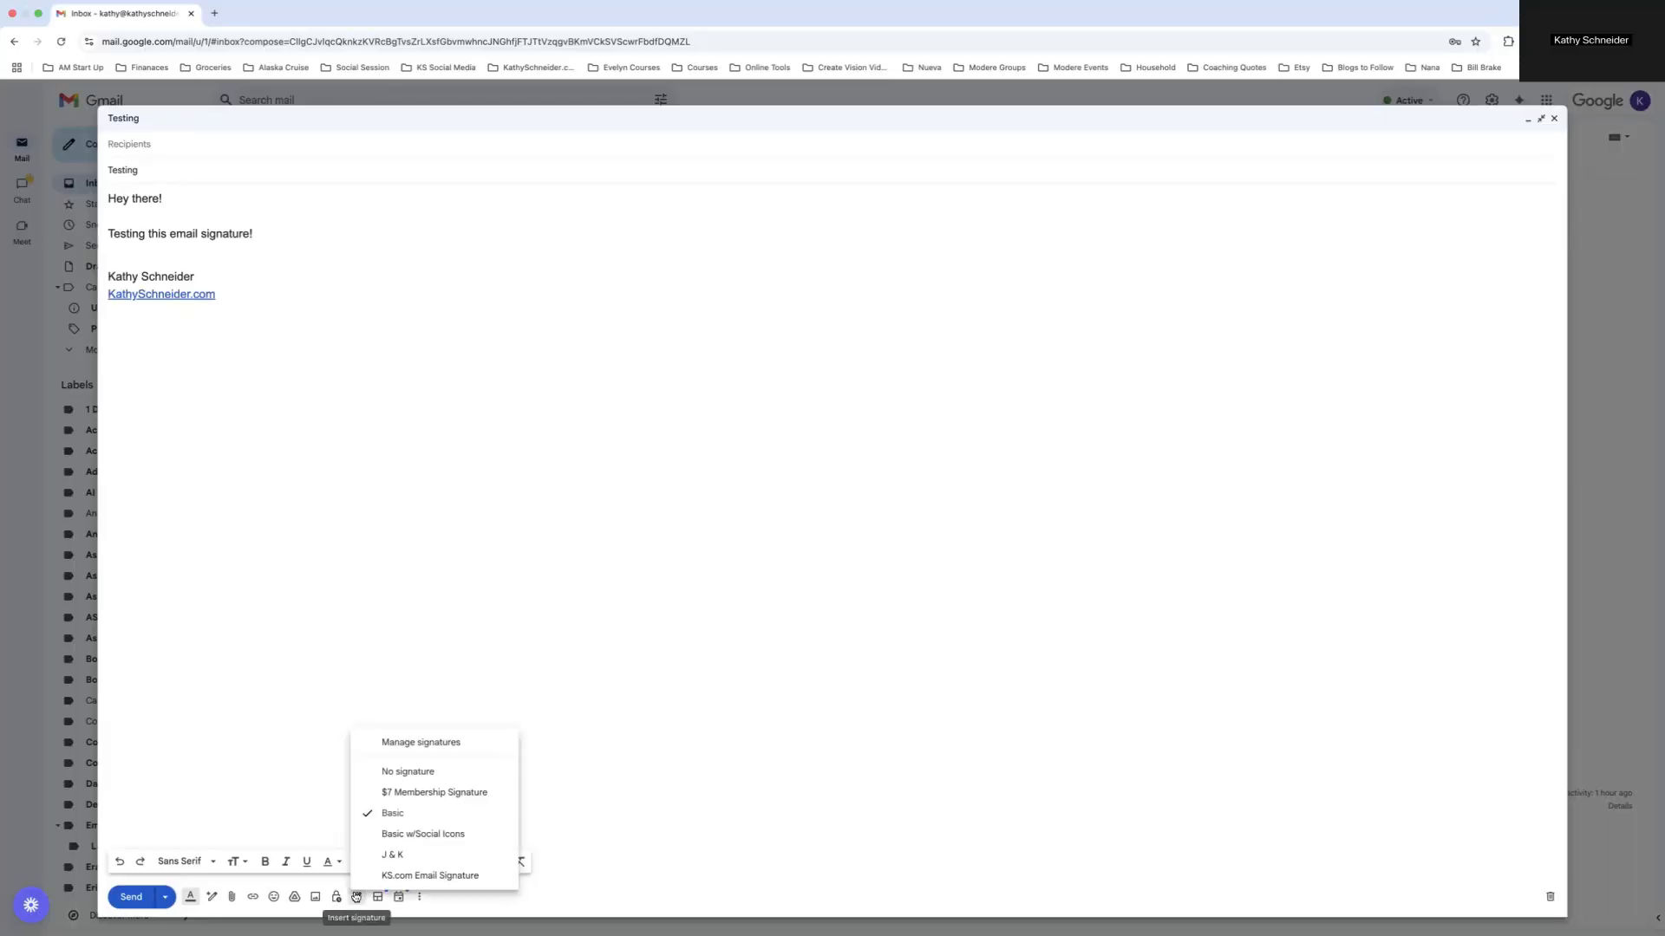
click(402, 837)
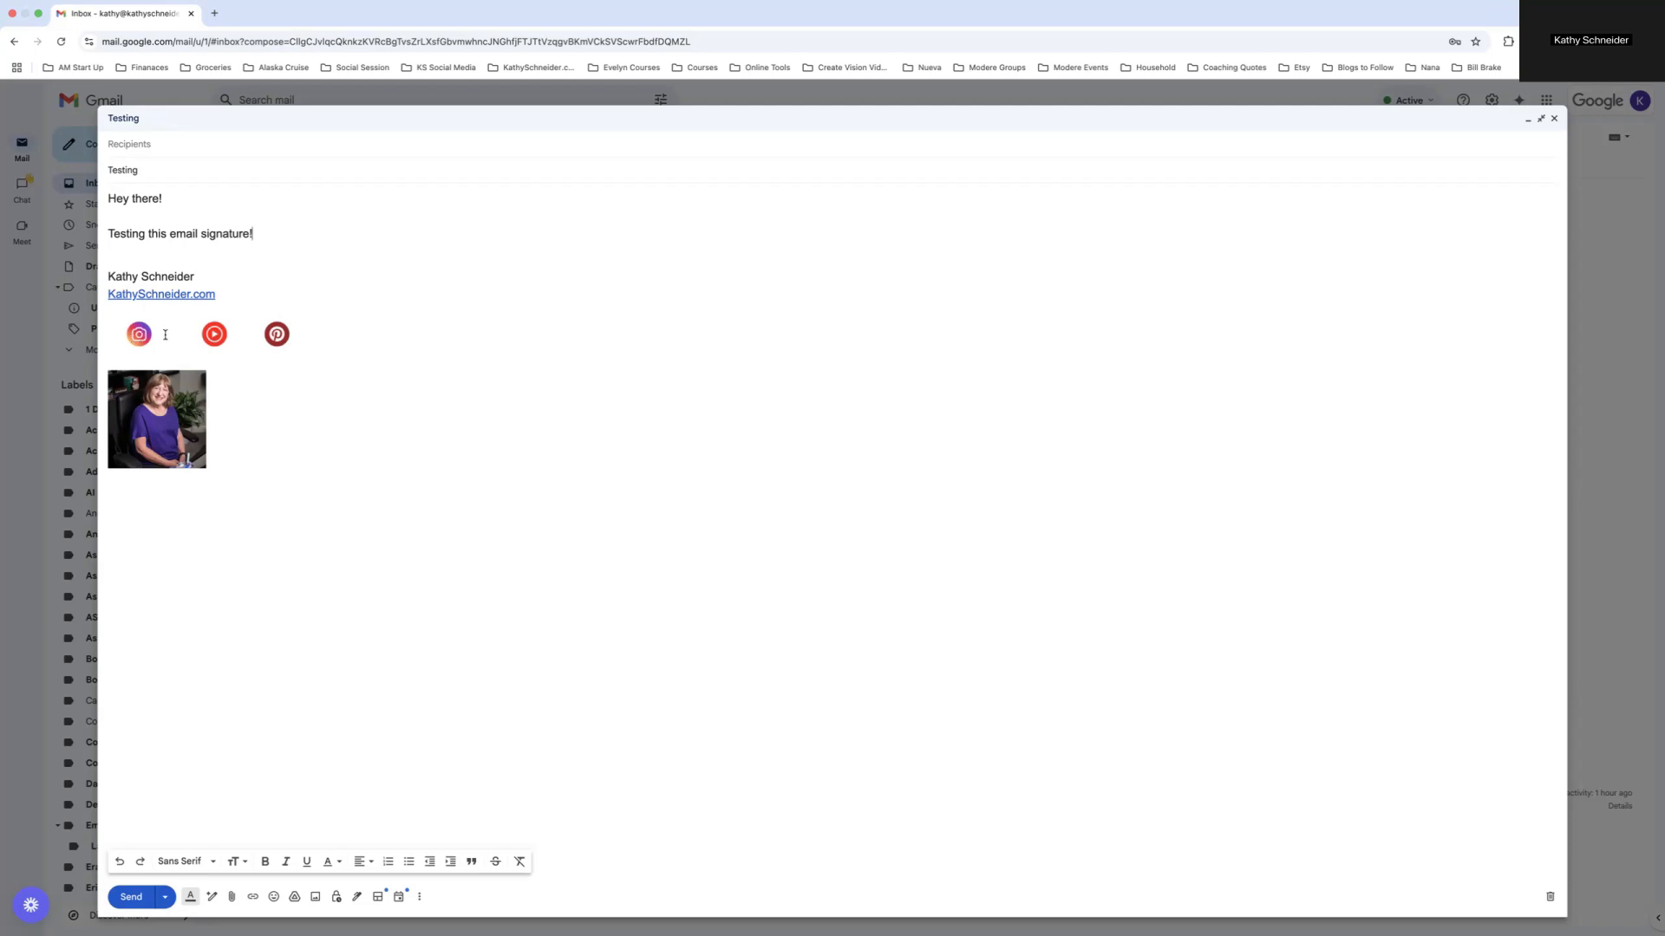
Step: Switch the draft's signature to J & K and then to KS.com Email Signature
click(360, 900)
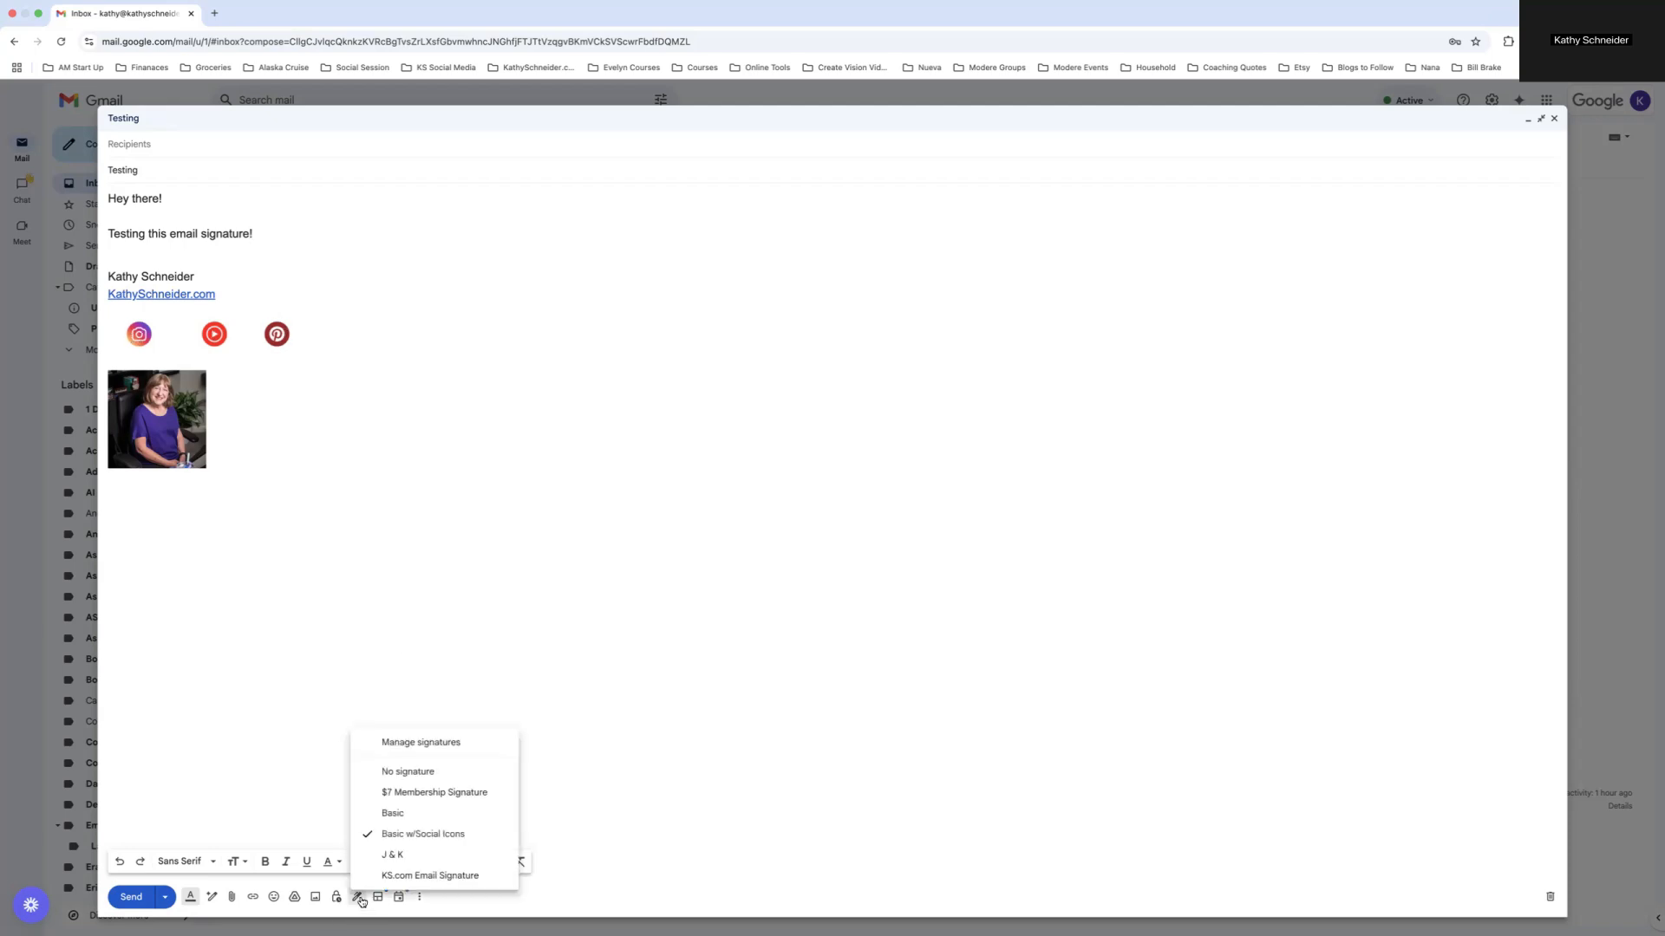
click(392, 856)
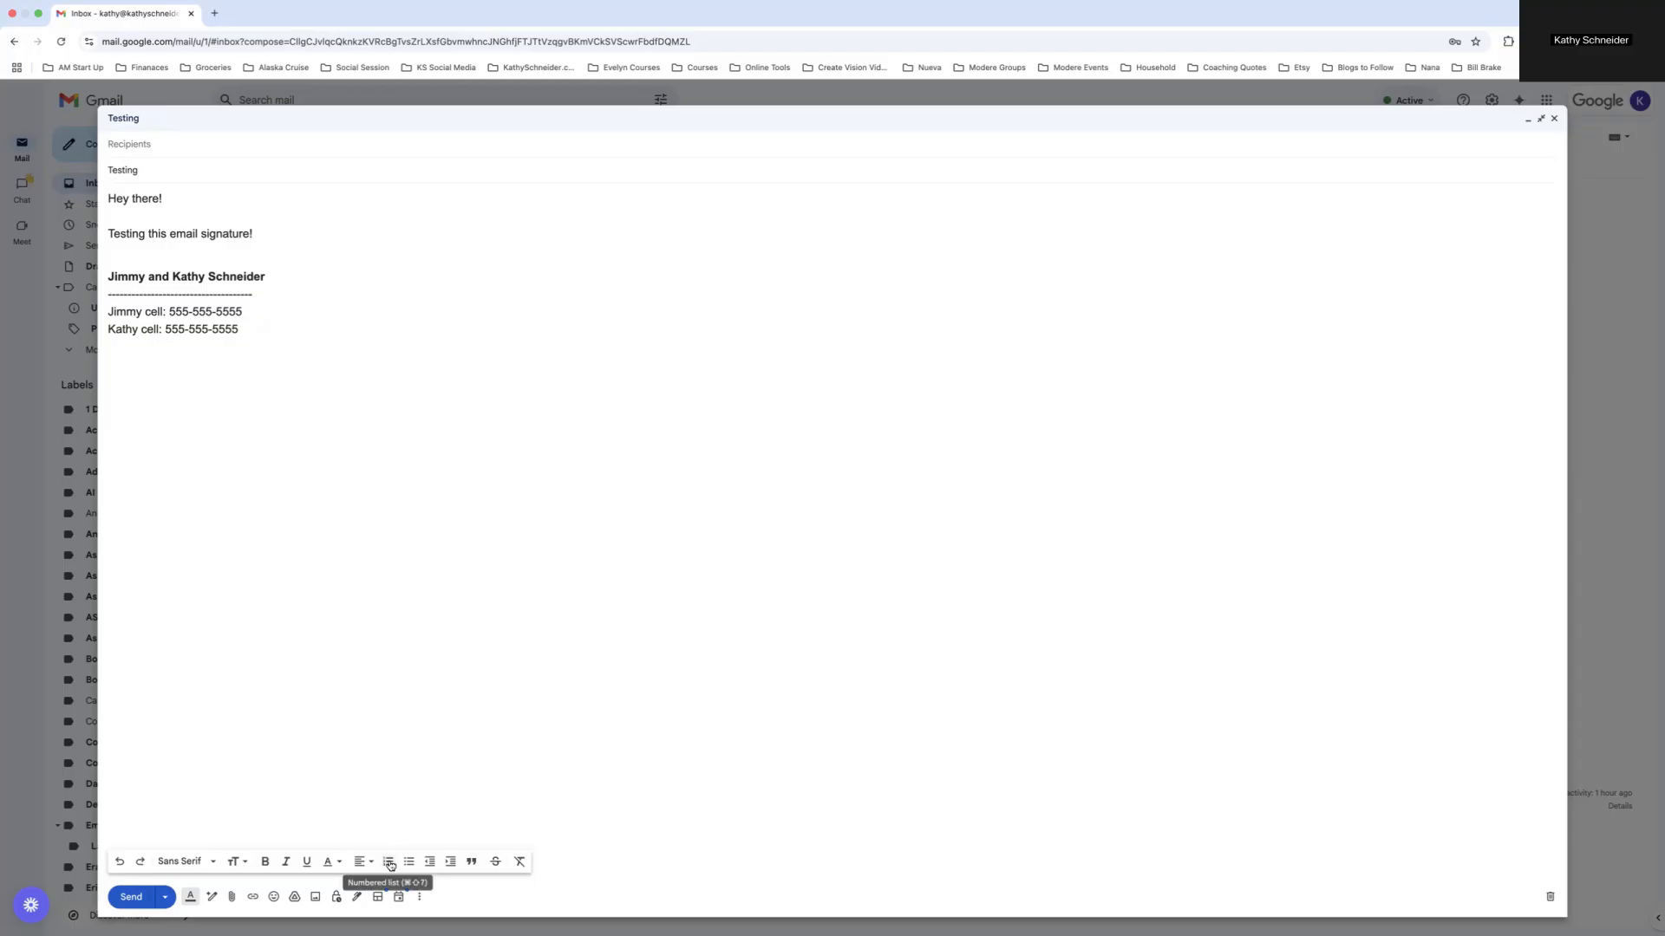
click(356, 896)
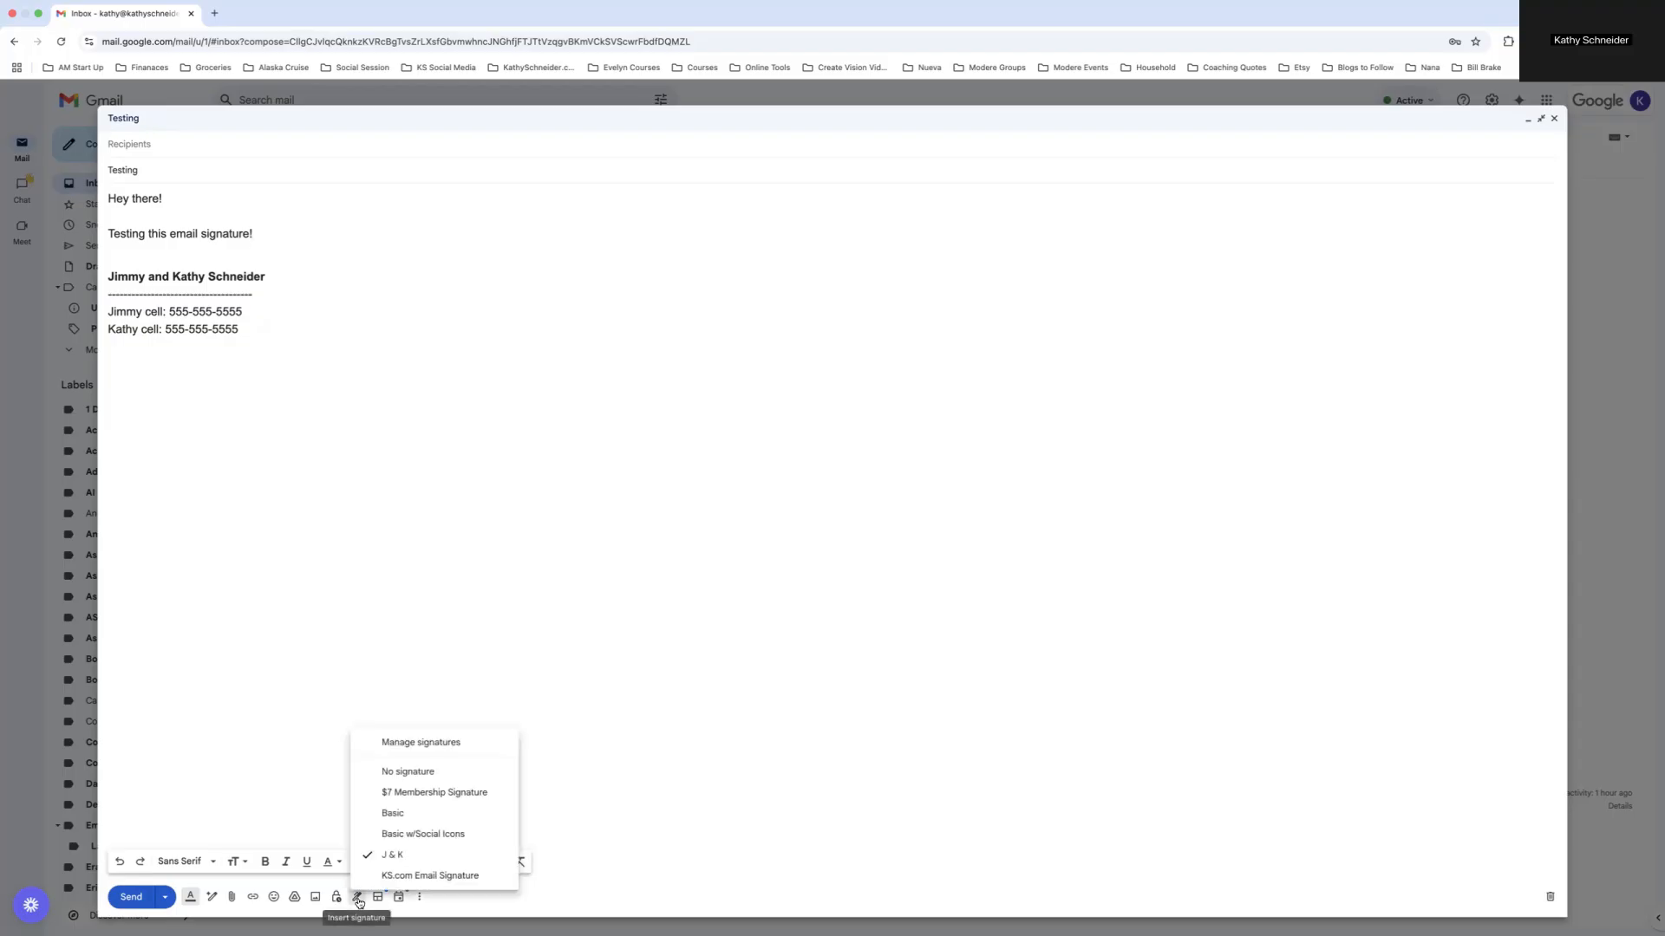
click(402, 878)
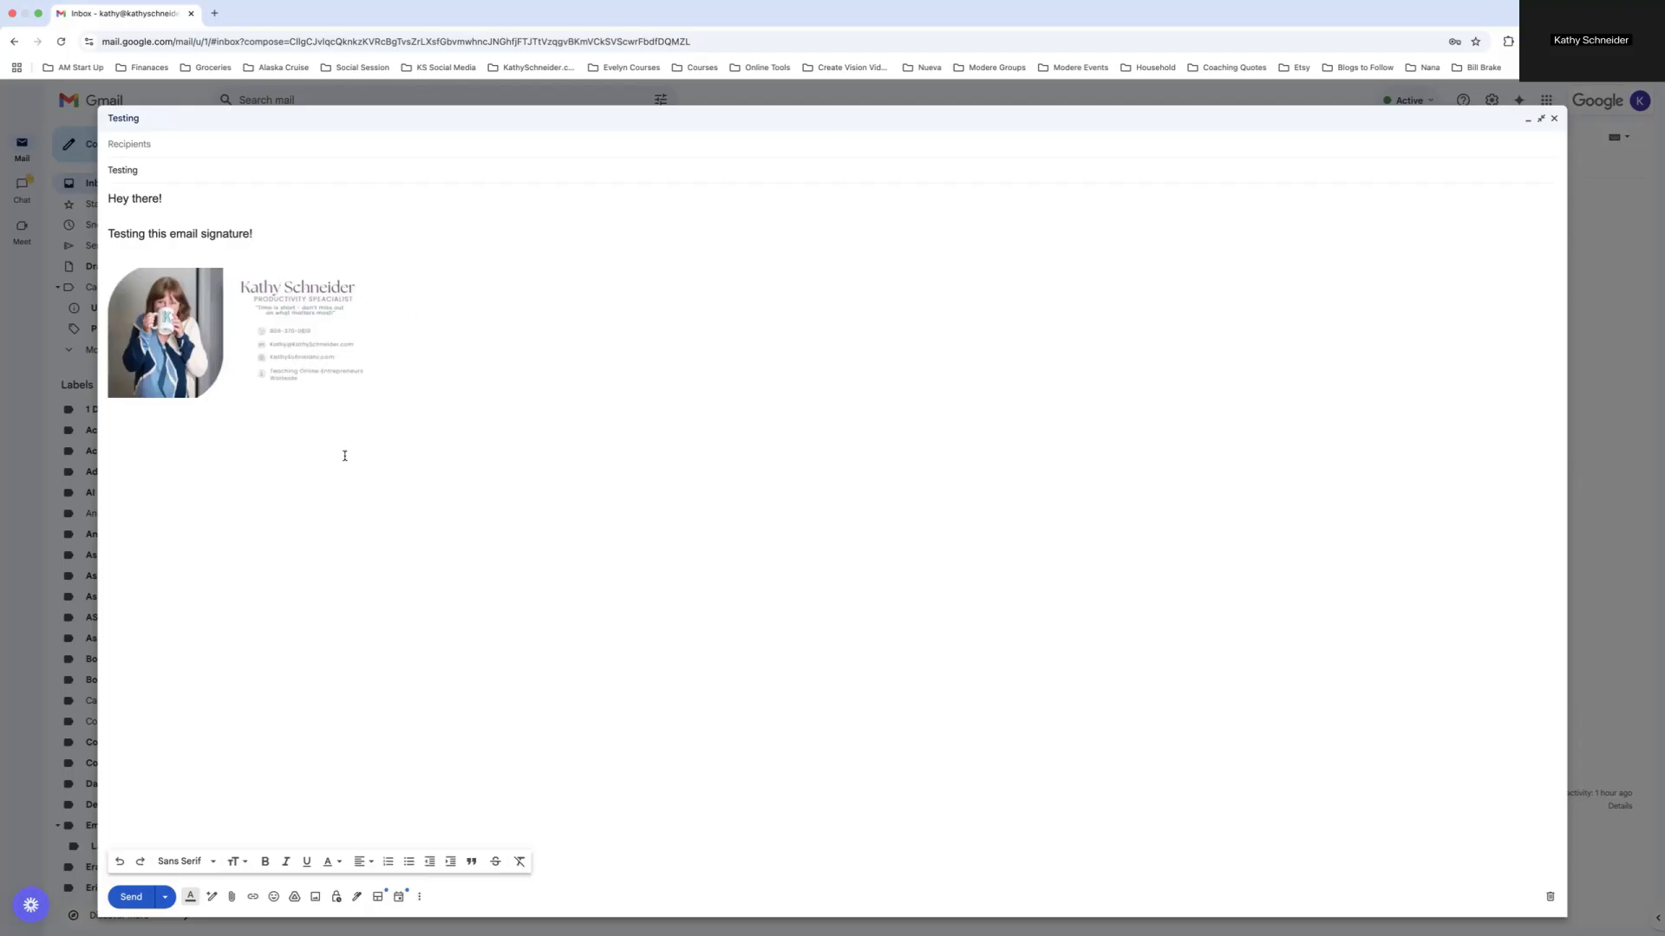
Step: Switch the draft's signature back to the $7 Membership Signature
click(357, 898)
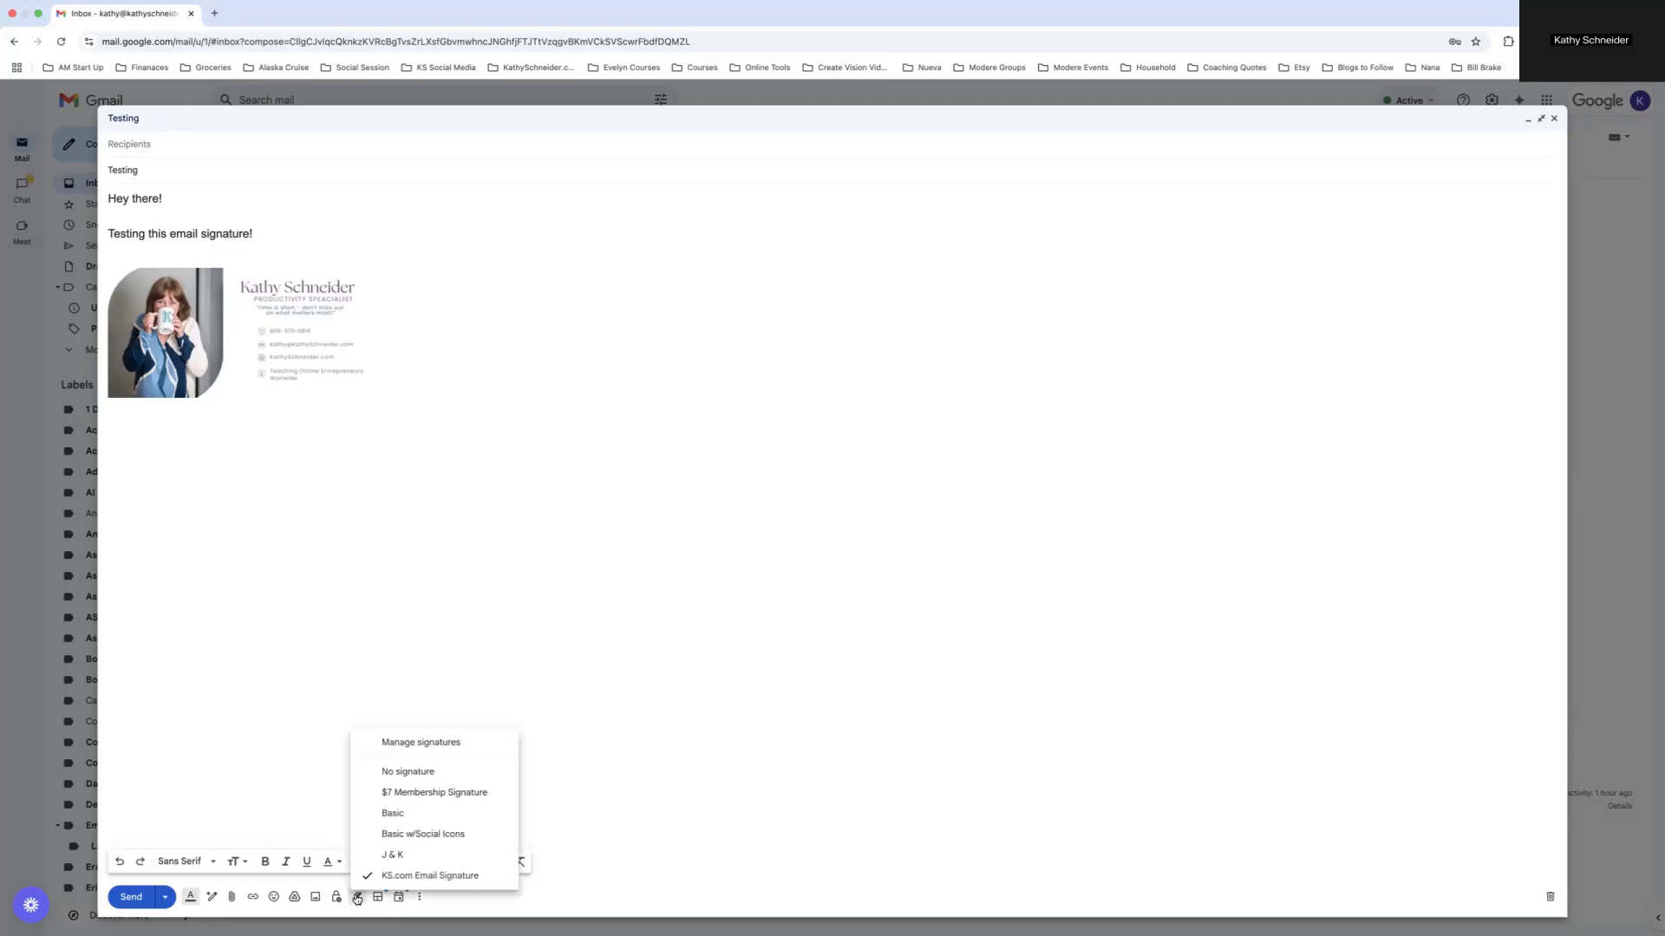
click(424, 792)
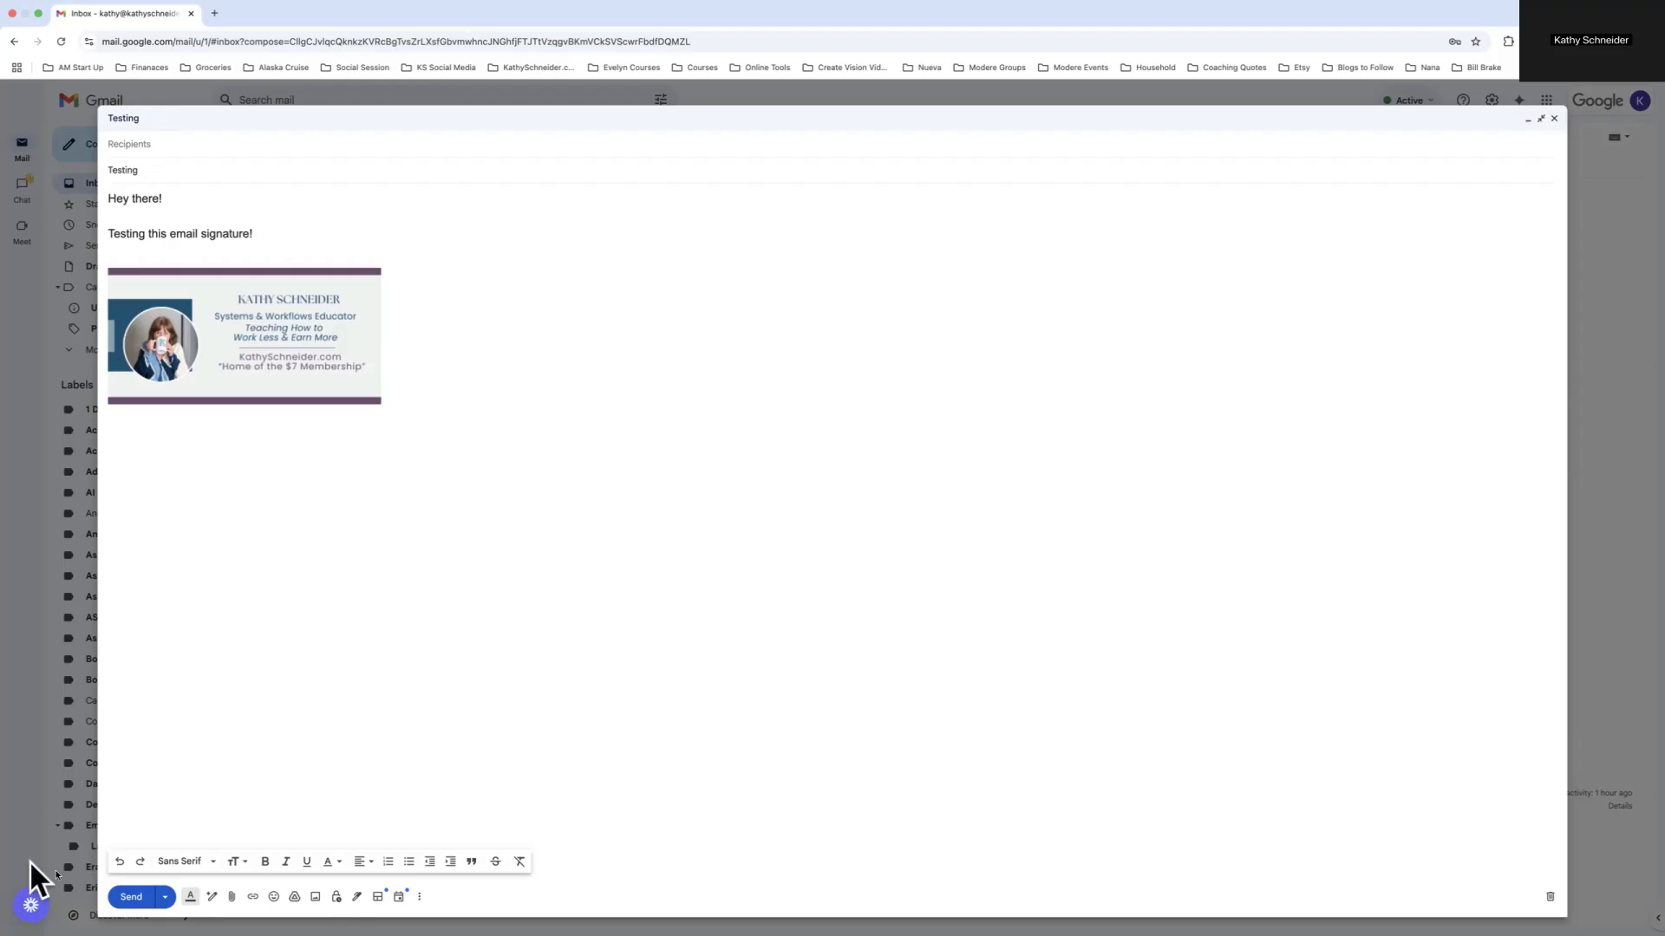
Step: Open the list of available signatures for the draft
click(357, 898)
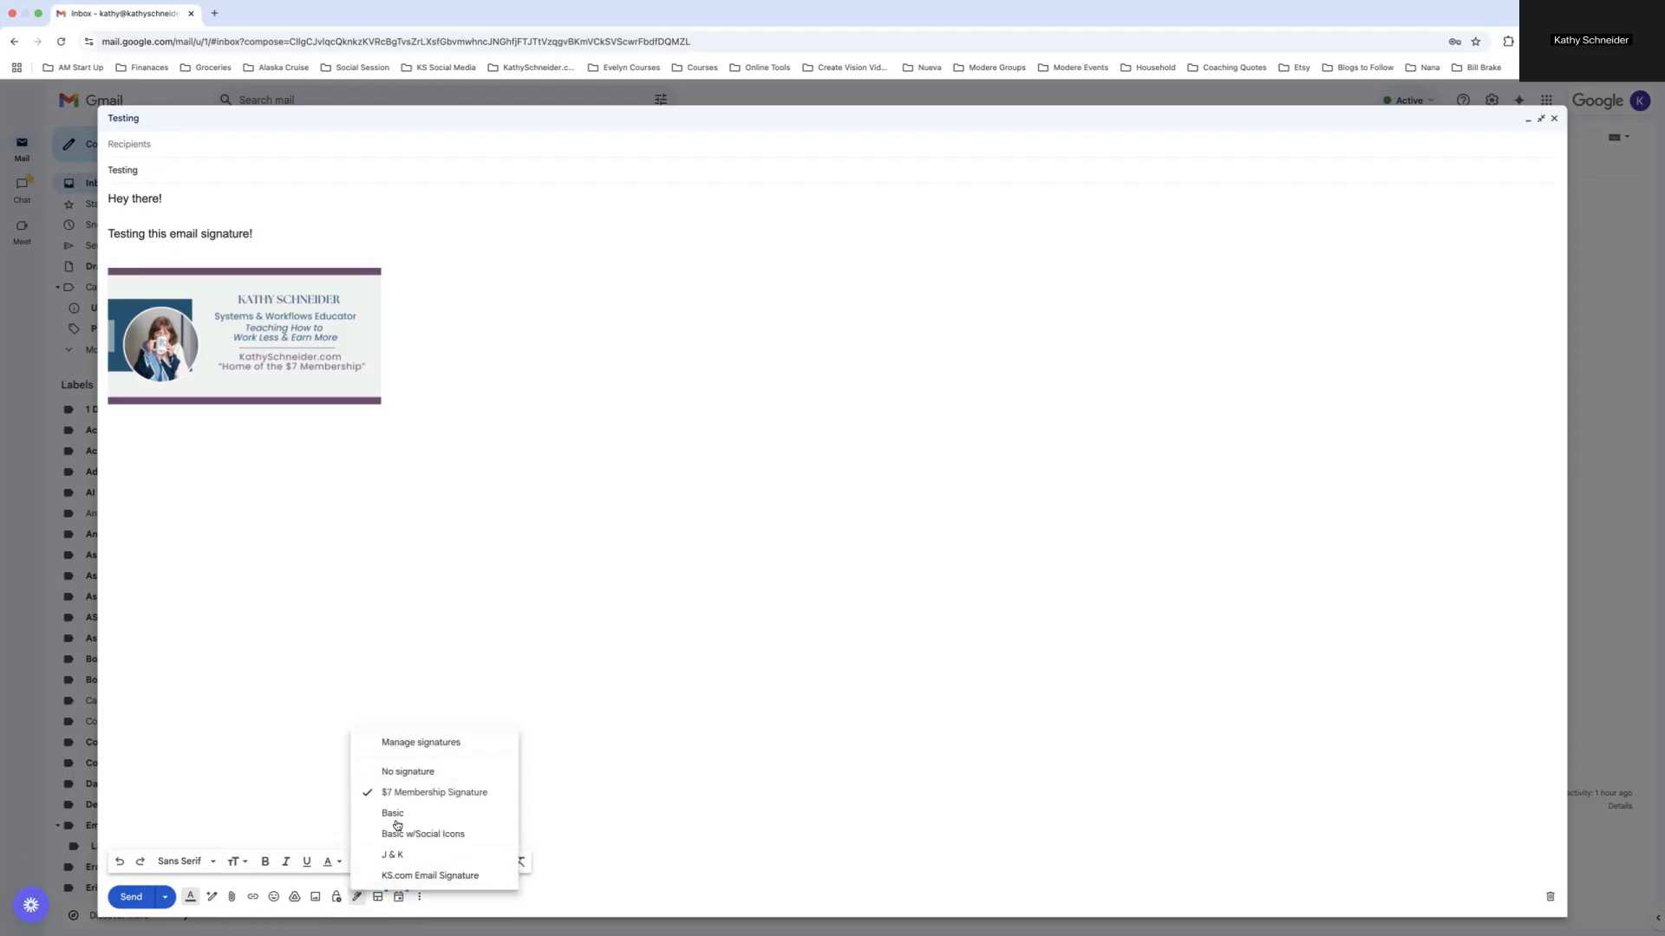